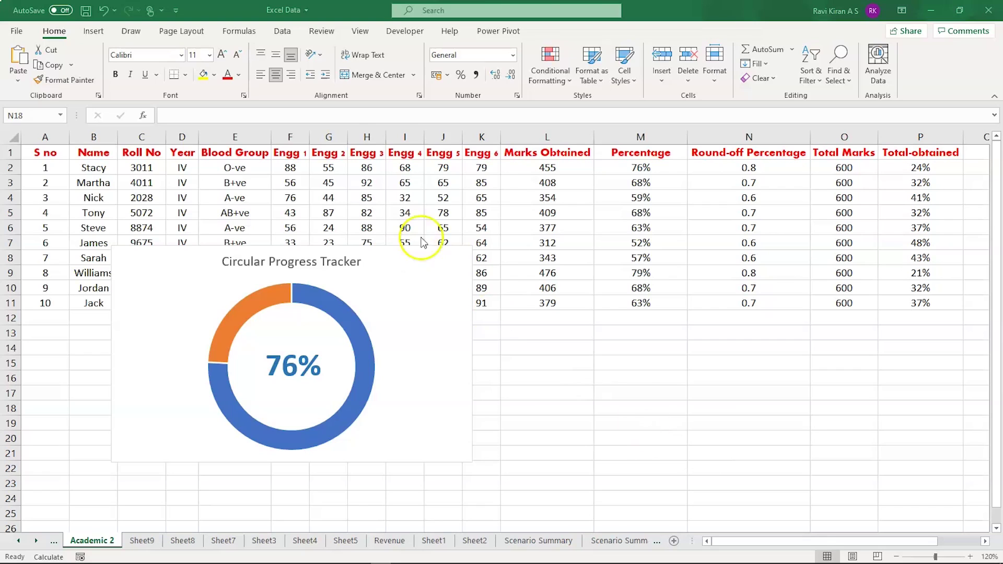
Step: Change the first student's Engg 2 mark in G2 to 75 and Engg 4 mark in I2 to 84
left_click(327, 167)
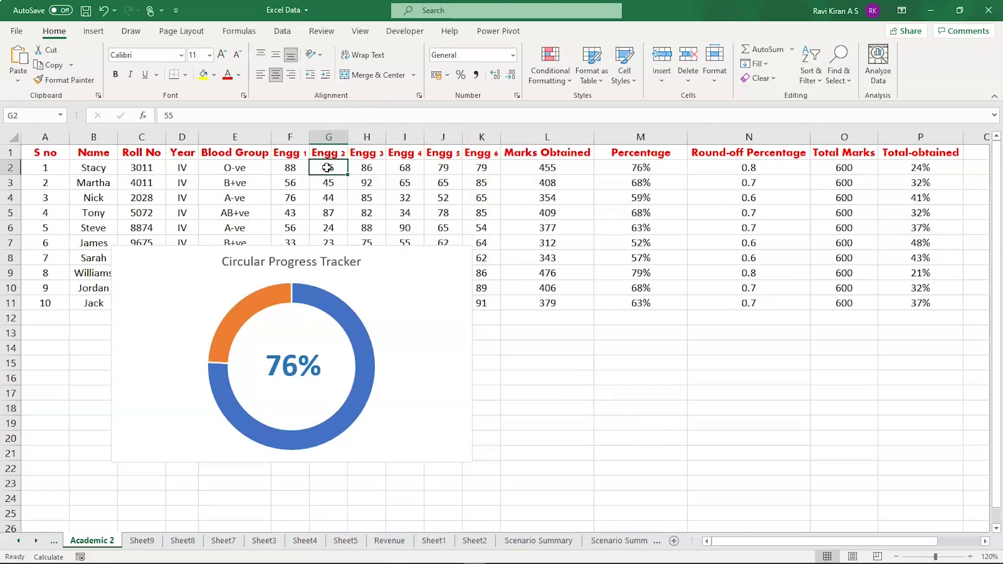
type("75")
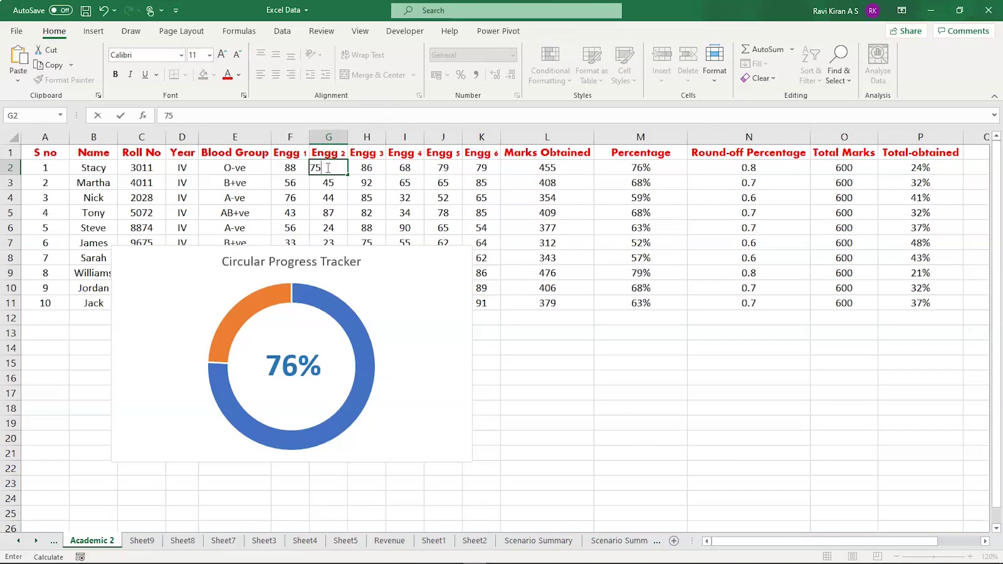
key("Return")
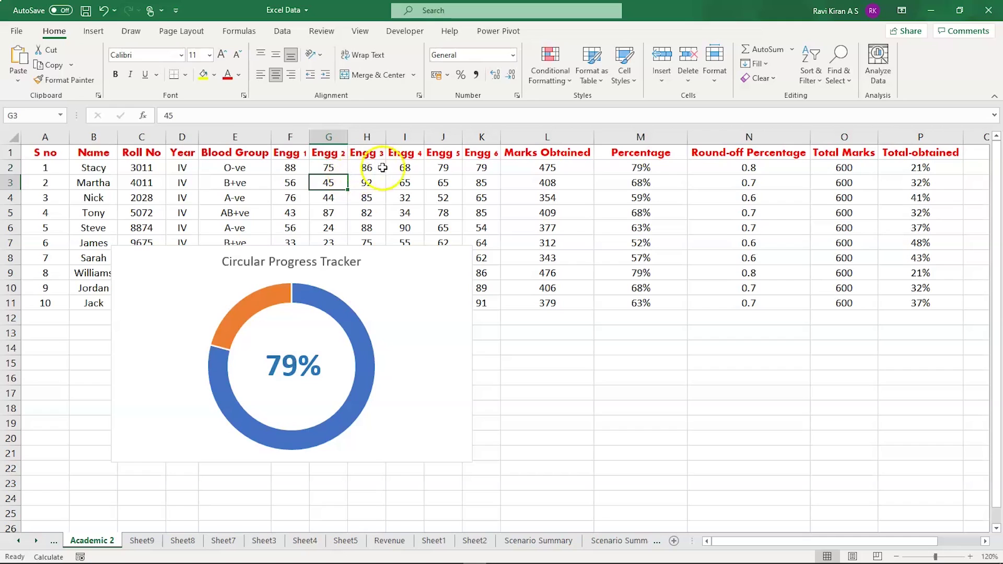
left_click(407, 168)
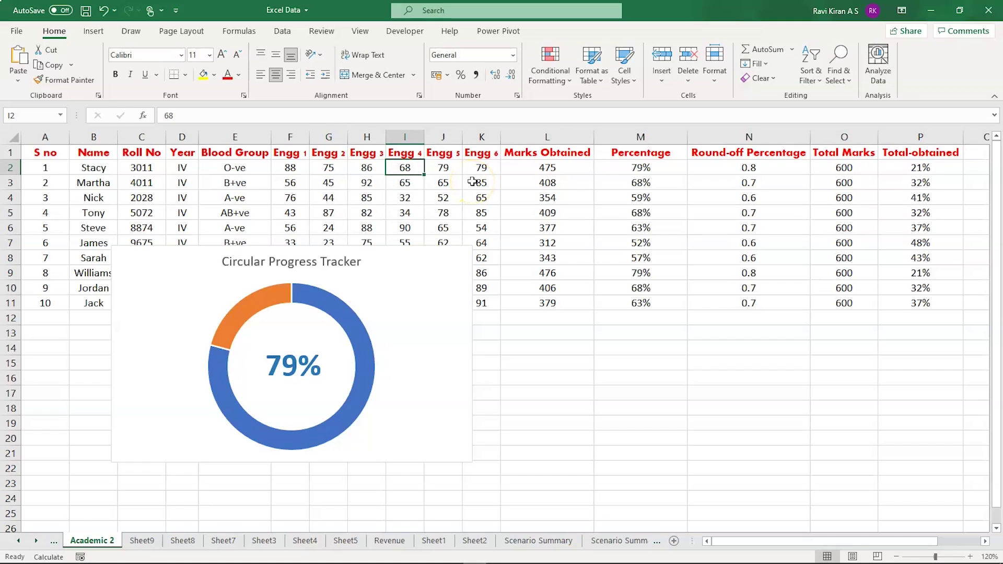
type("8")
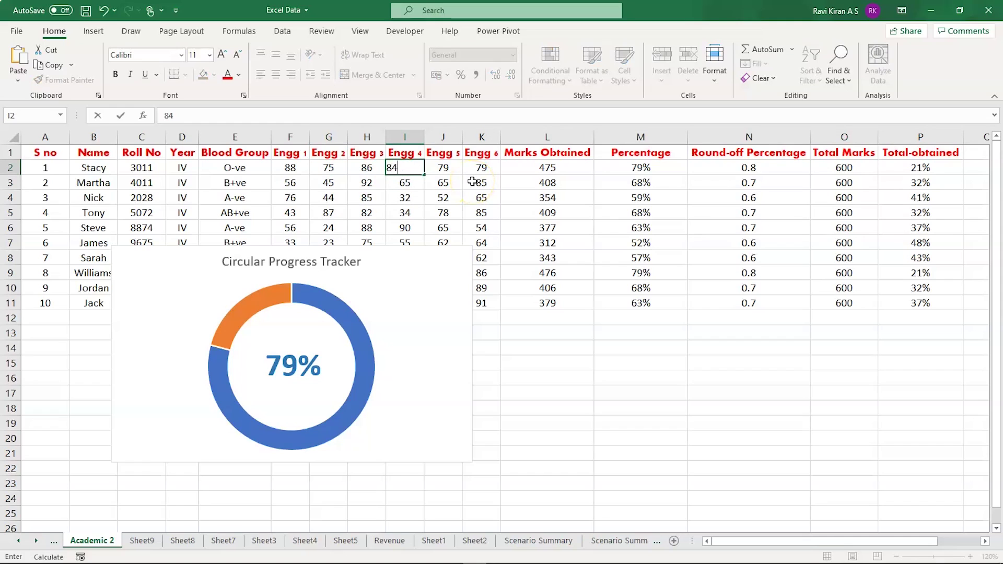
key("Return")
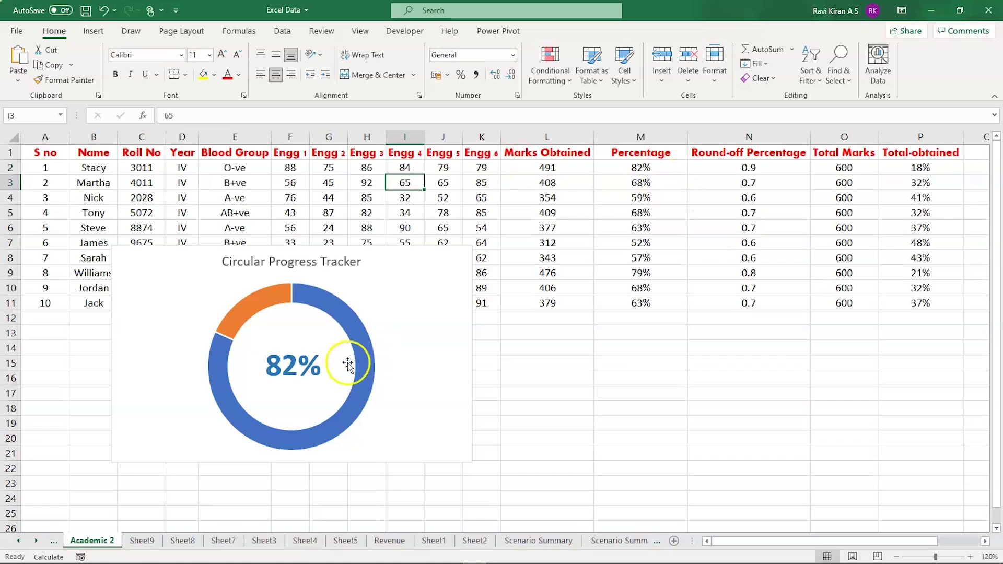
left_click(423, 272)
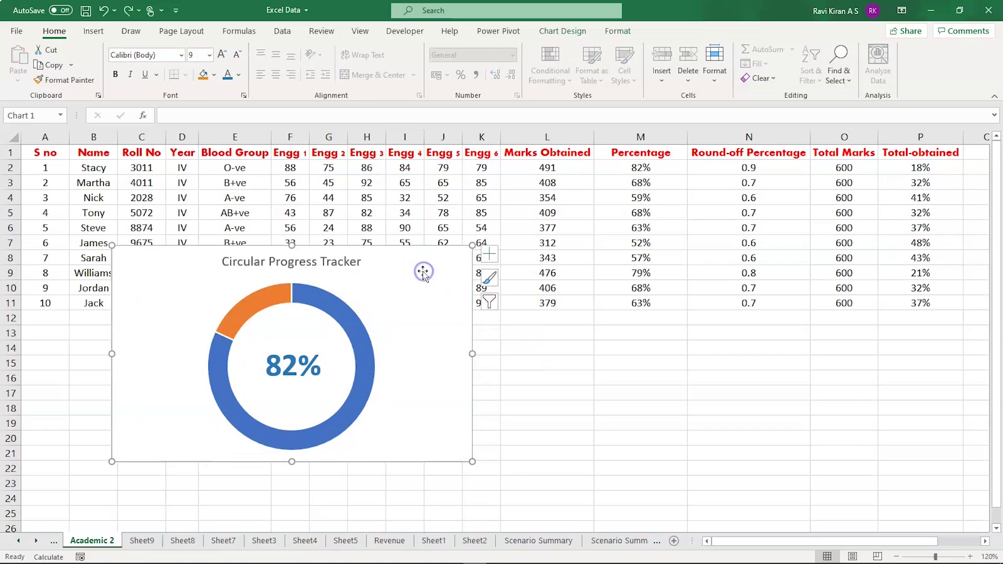
Step: Drag the progress chart to the right over columns G–M
left_click_drag(423, 271, 661, 281)
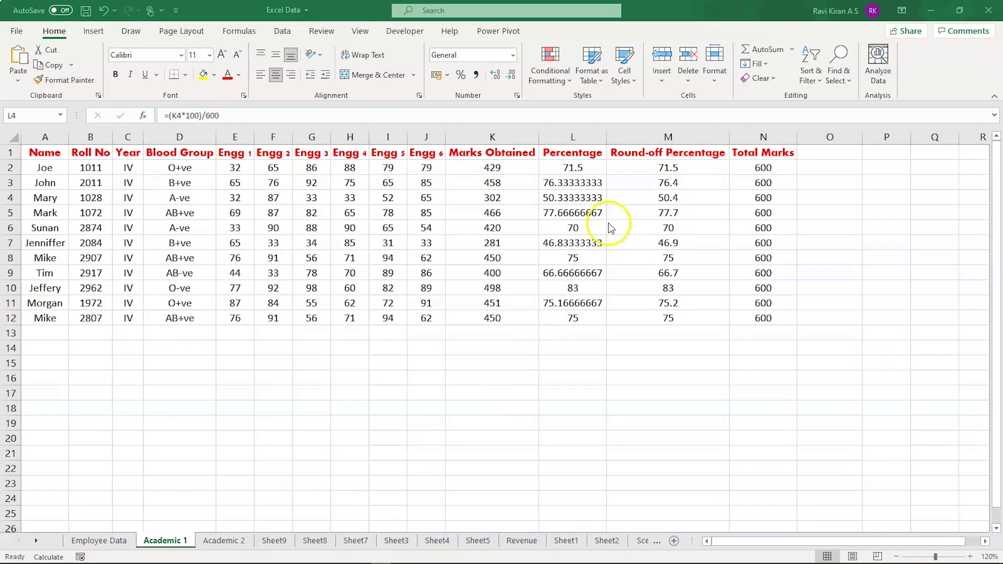
Step: Fill a new over-actual column O with remainder percentages, then select Percentage column L
left_click(822, 152)
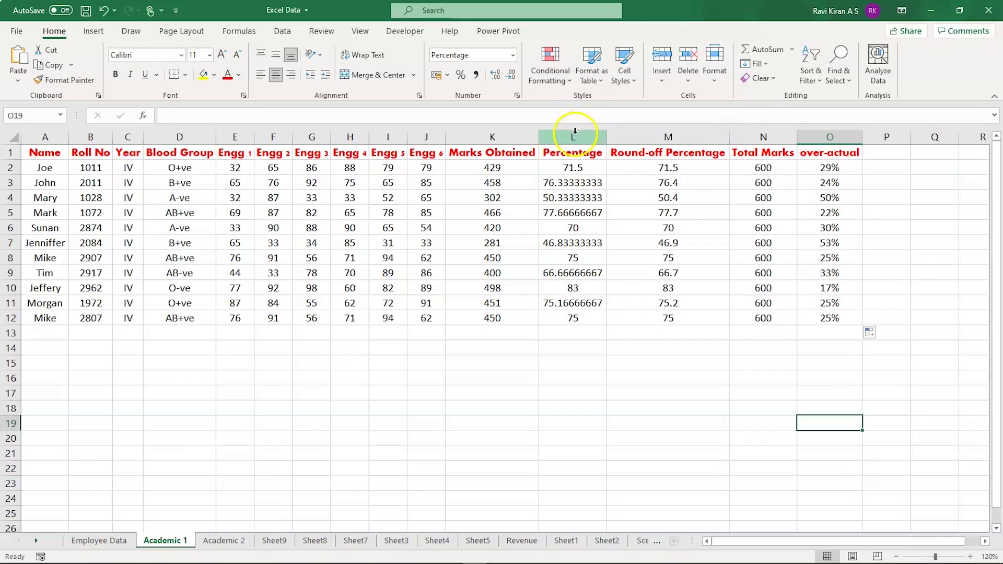
left_click(572, 137)
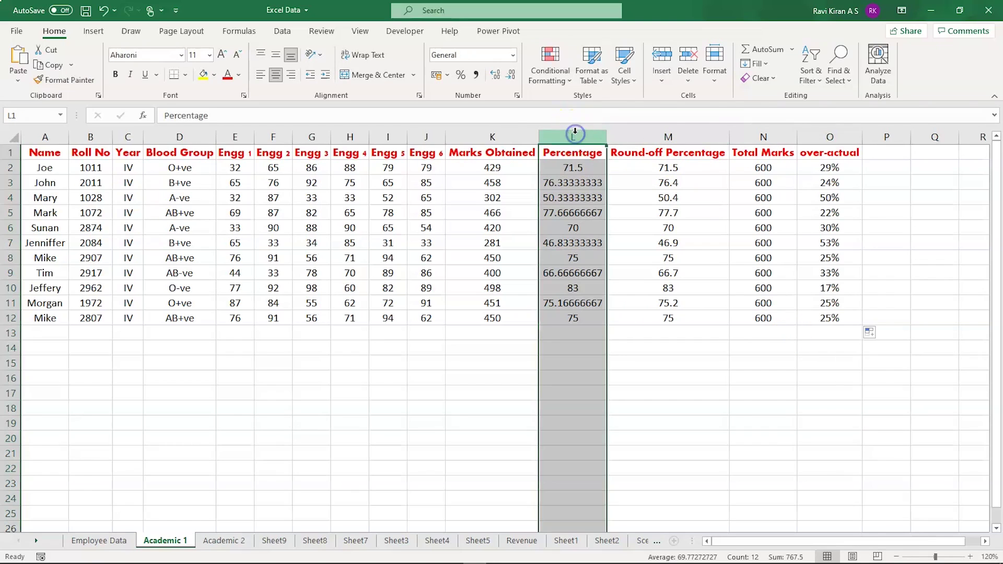
Step: Format column L as percentages and change its formula to =(K2*1)/600, filled down to row 12
left_click(461, 75)
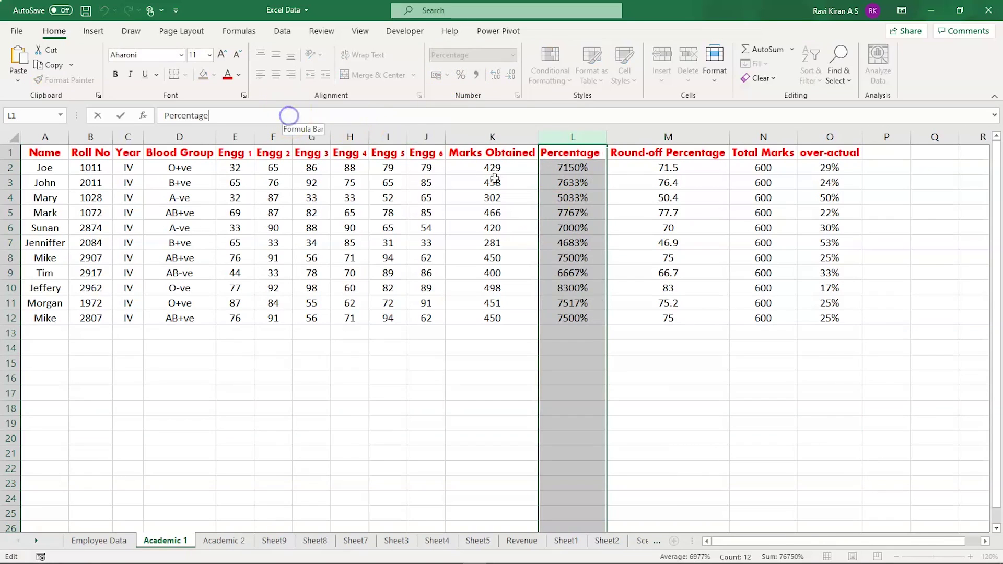
left_click(551, 167)
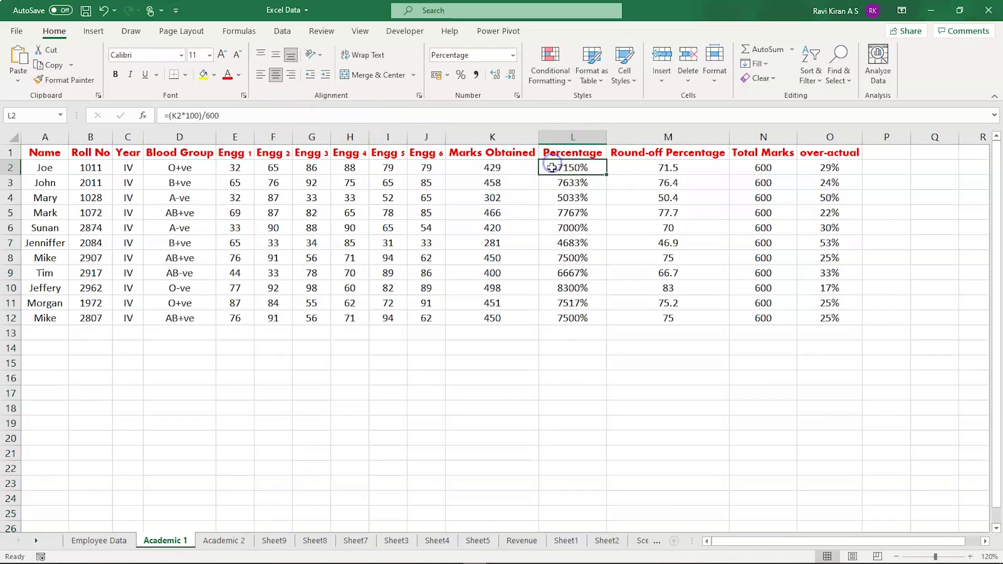
left_click(199, 115)
key("BackSpace")
key("BackSpace")
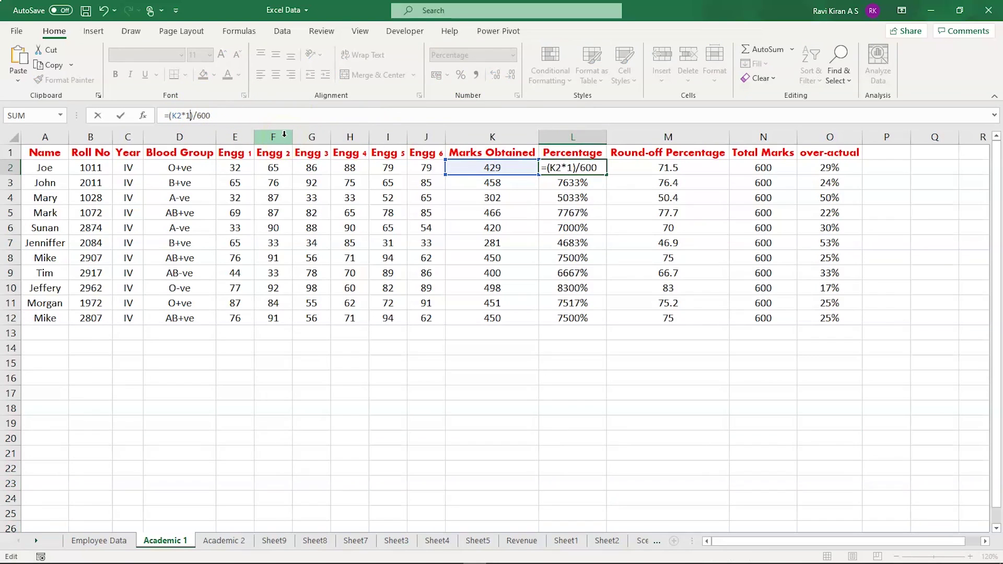
key("Return")
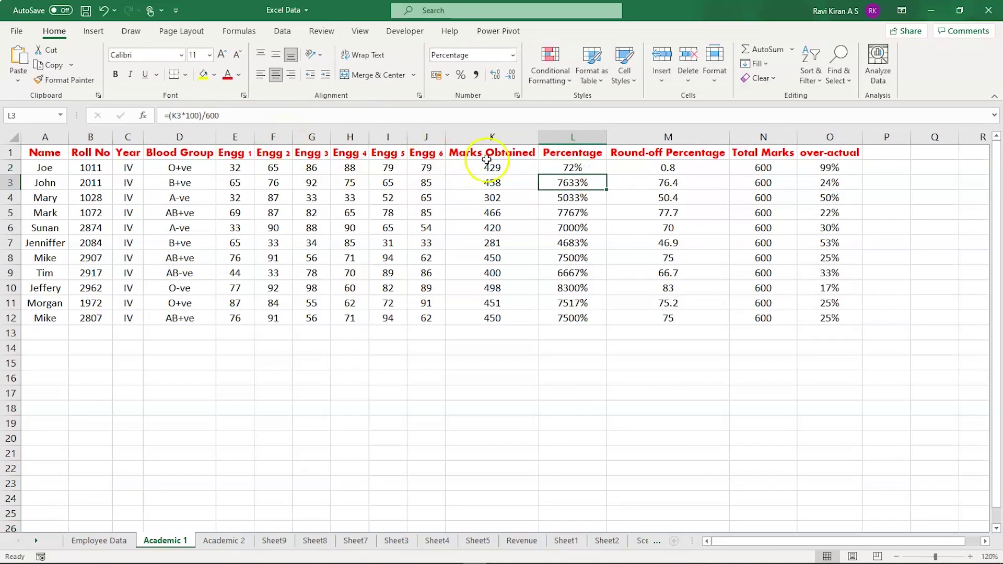
left_click(570, 167)
left_click_drag(609, 171, 601, 328)
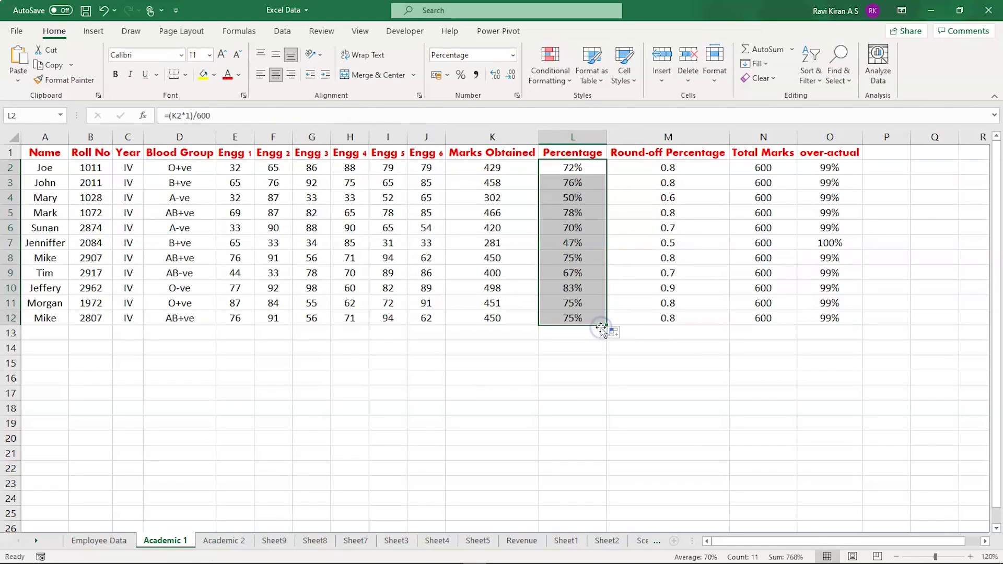
key("Return")
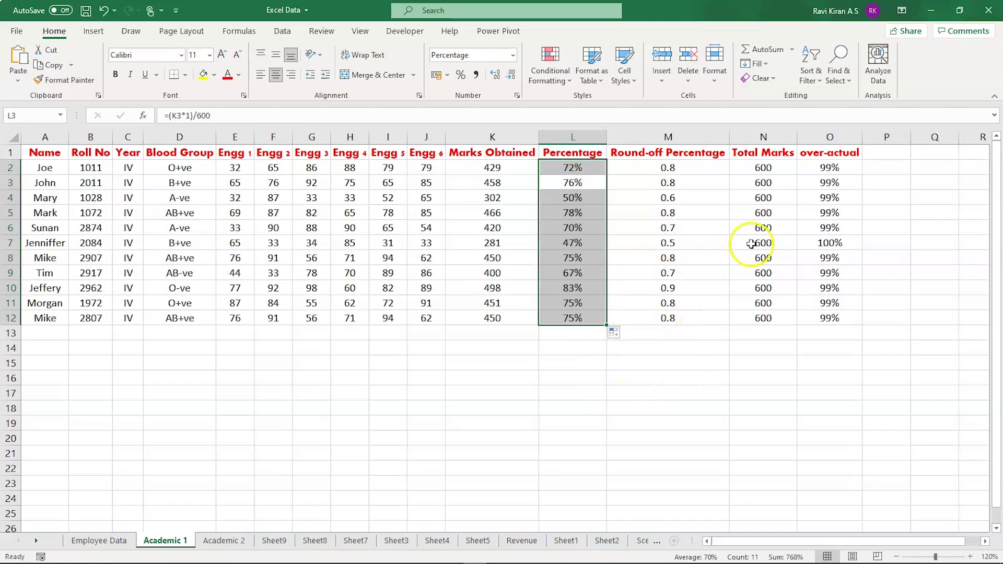
Step: Change the over-actual formula in O2 to =(100%-L2) and fill it down to row 12
left_click(817, 168)
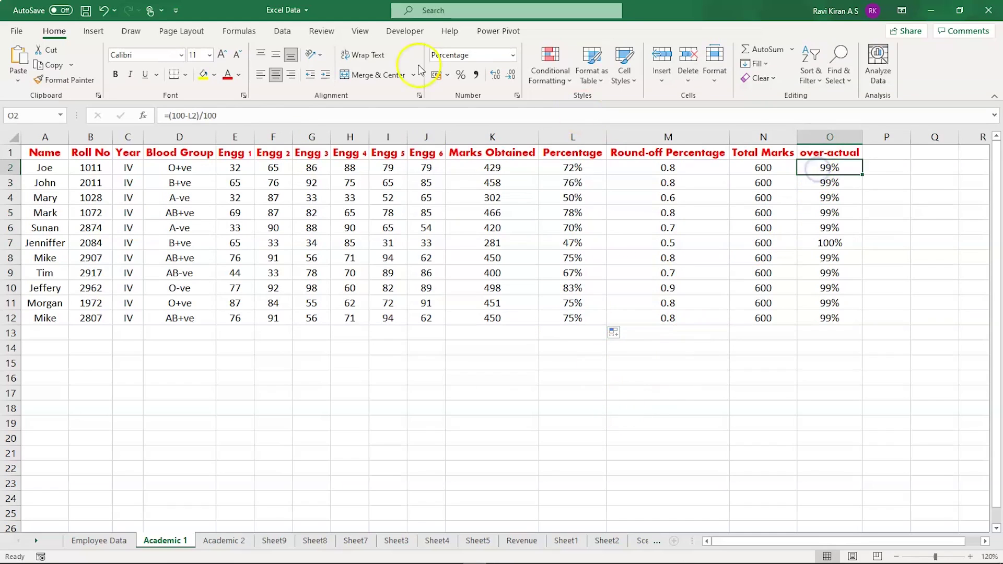
left_click(230, 115)
key("BackSpace")
key("BackSpace")
key("BackSpace")
key("BackSpace")
key("Left")
key("Left")
key("Left")
key("Left")
type("%")
key("Return")
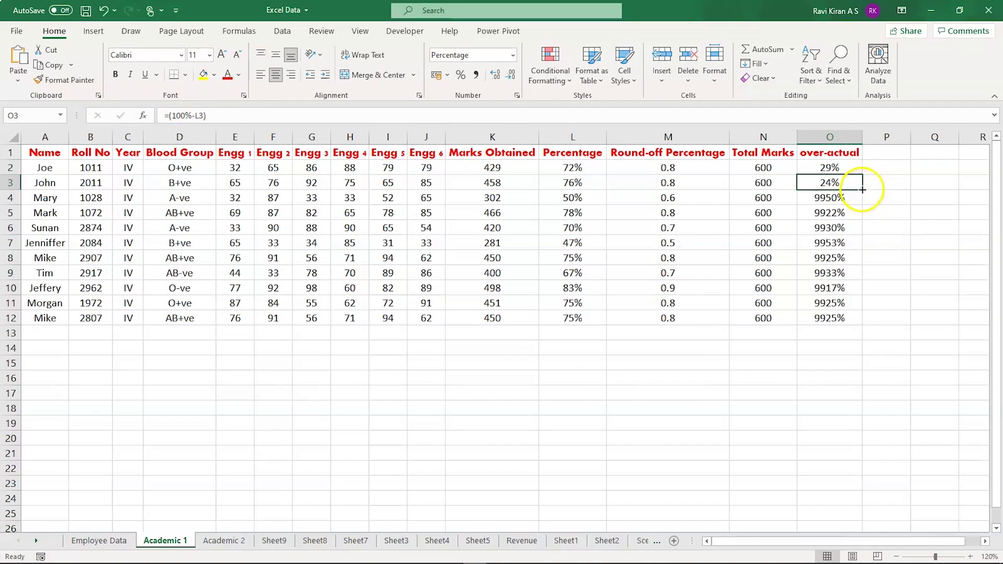
left_click_drag(862, 190, 856, 324)
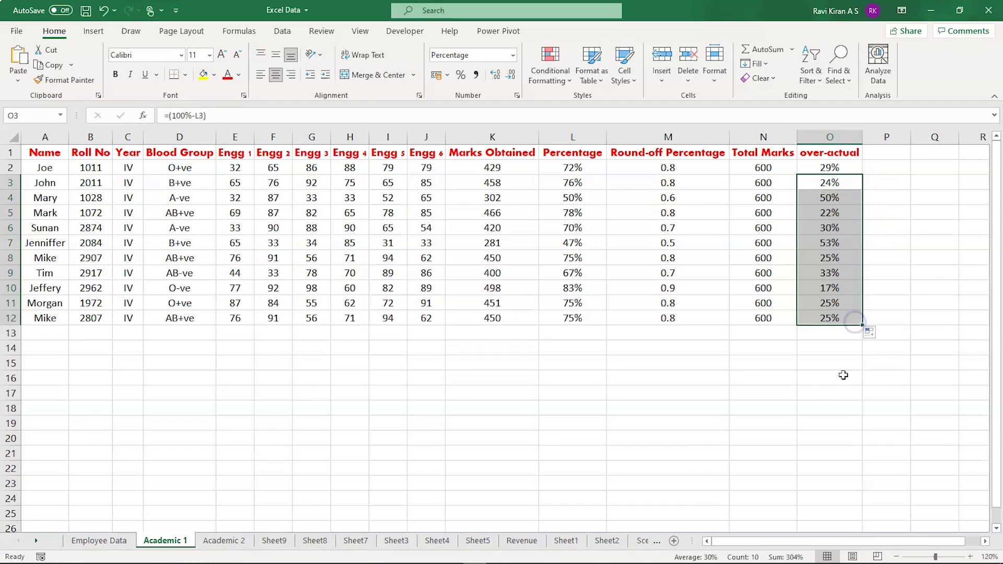
left_click(921, 389)
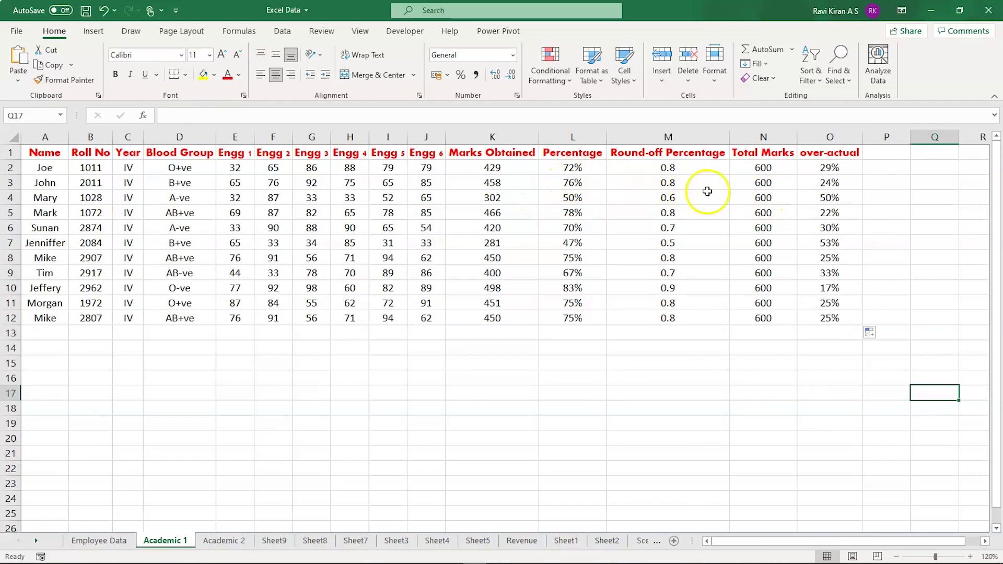
Step: Insert a doughnut chart of L2 and O2 and delete its legend
left_click(580, 169)
left_click(825, 168, "ctrl")
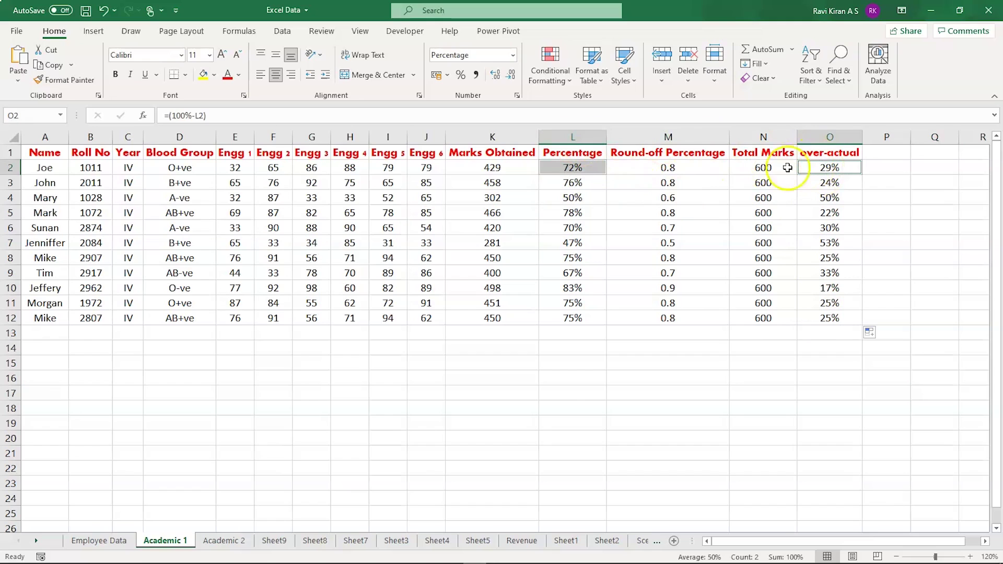
left_click(94, 31)
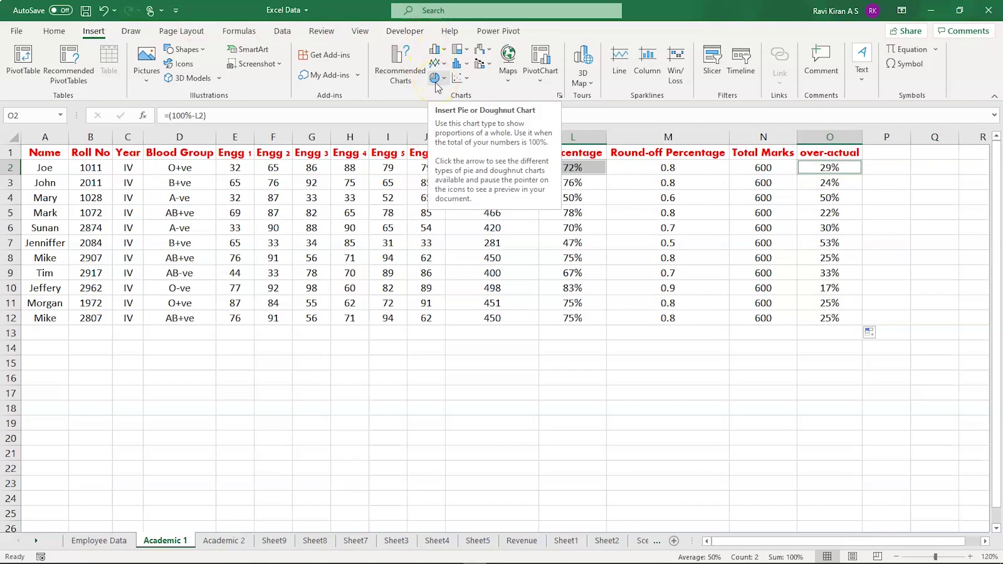
left_click(436, 81)
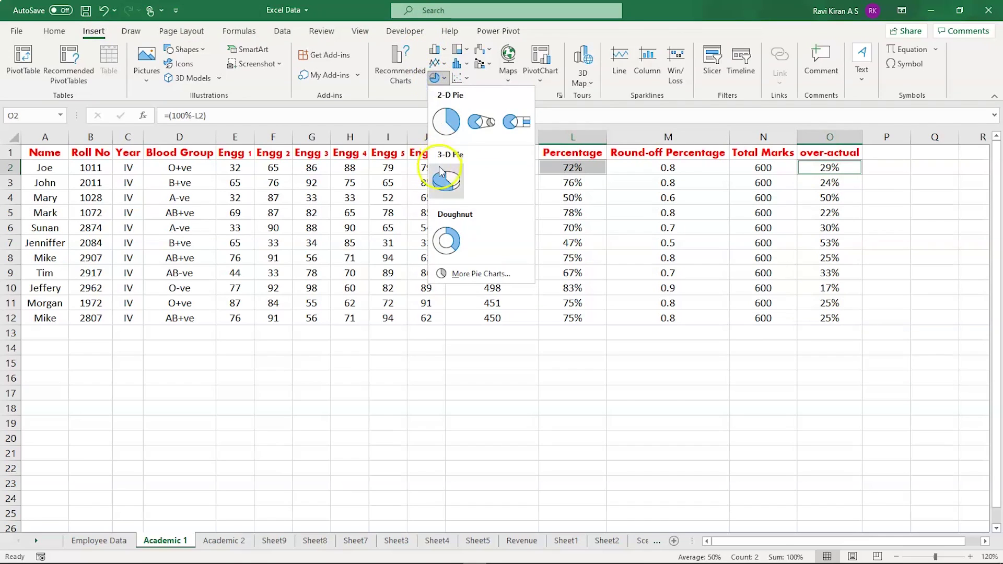
left_click(443, 239)
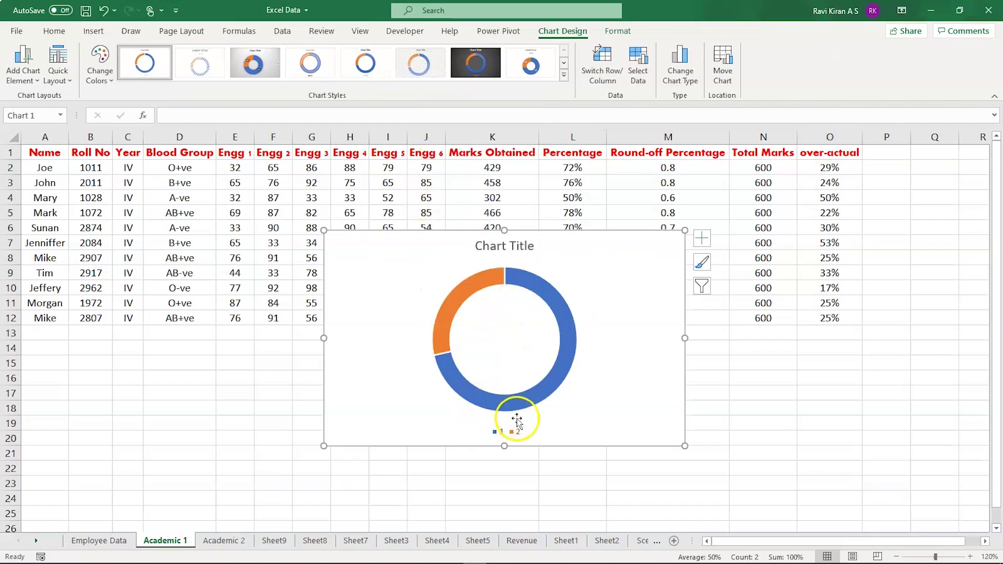
left_click(490, 432)
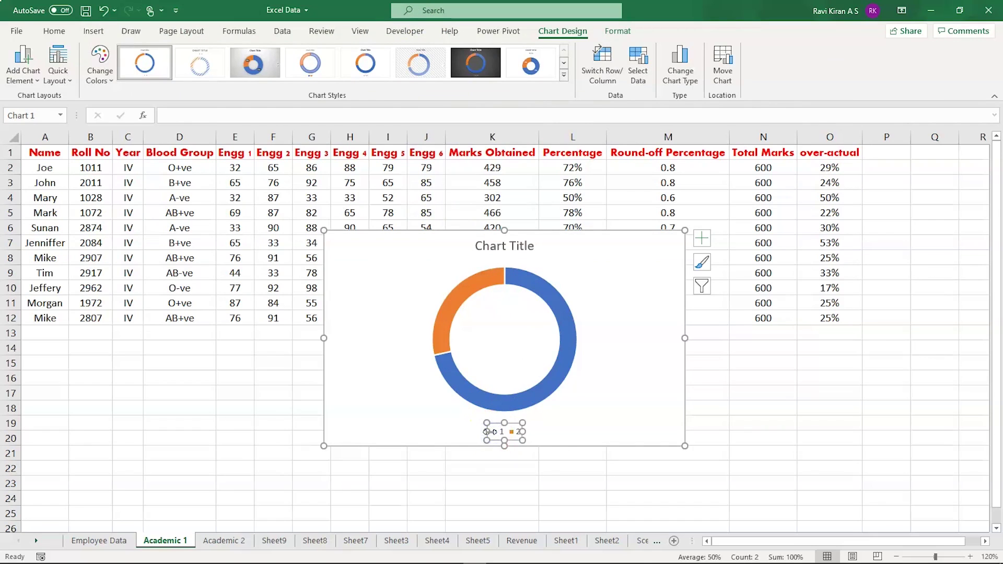
key("Delete")
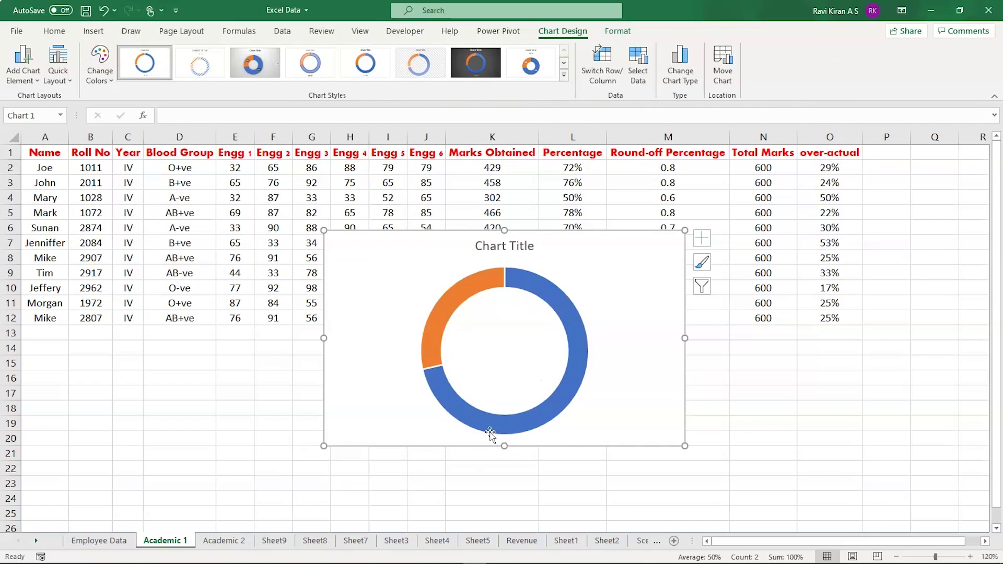
Step: Title the doughnut chart 'Circular Progress Tracker'
left_click(488, 244)
double_click(489, 245)
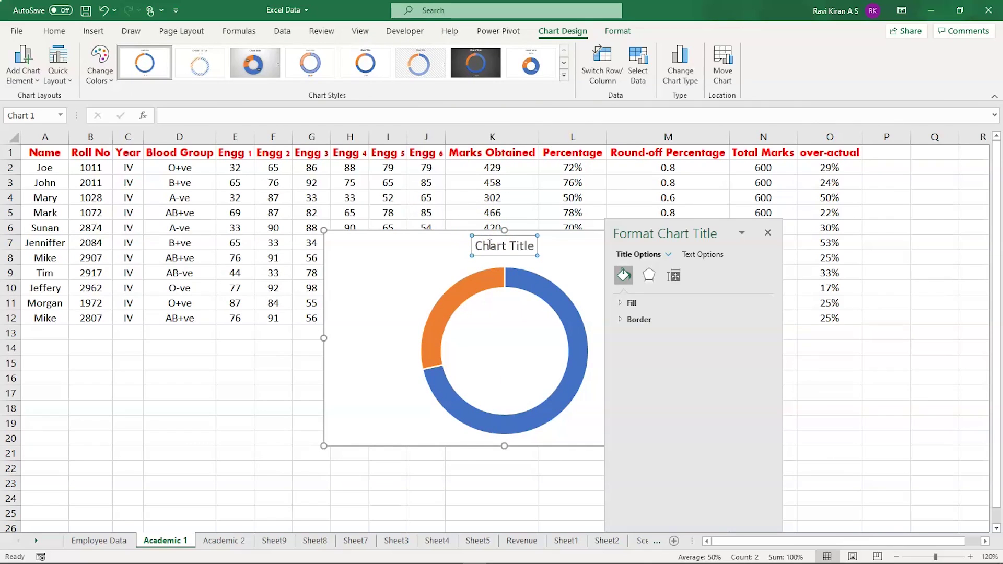
triple_click(488, 244)
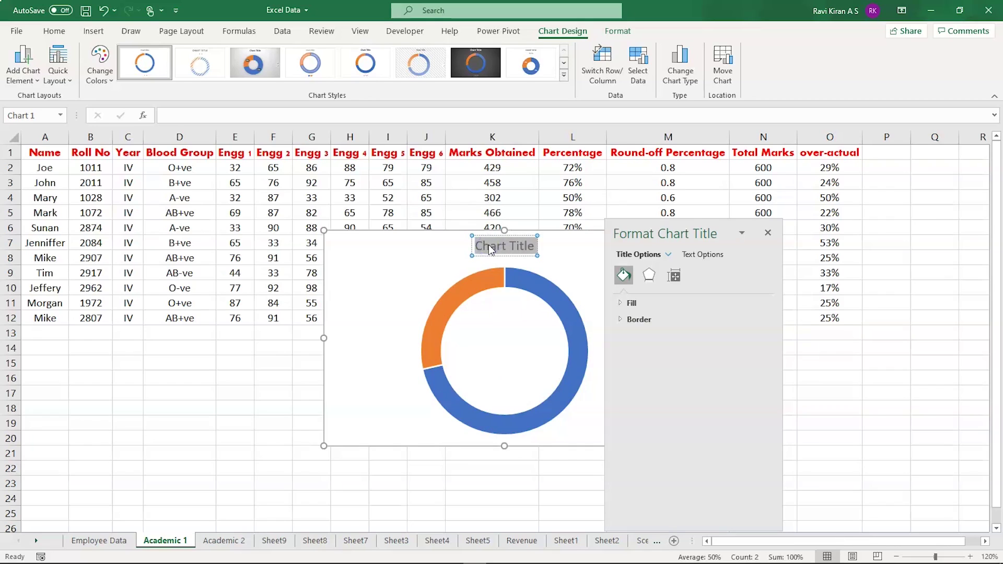
type("Circu")
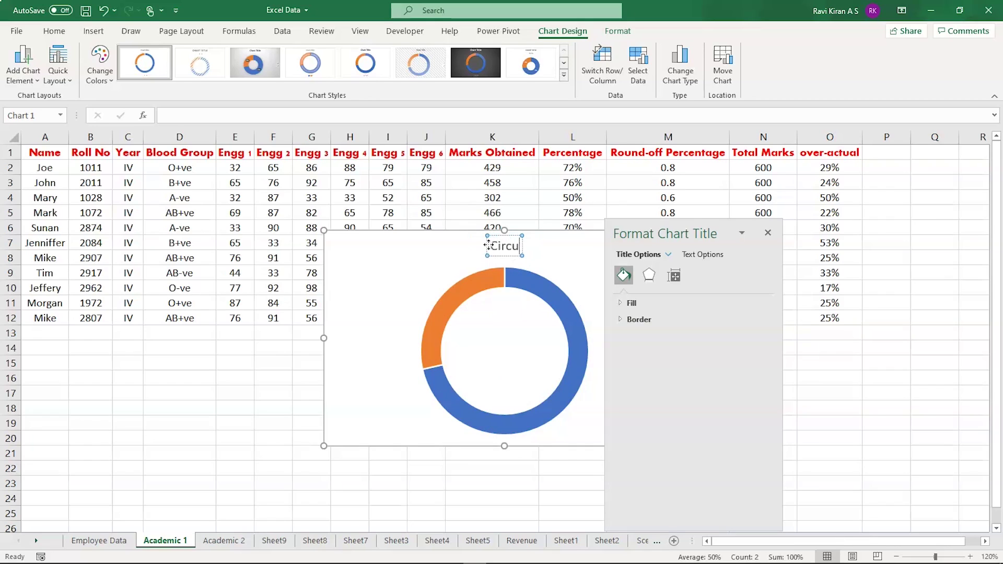
type("lar Pr")
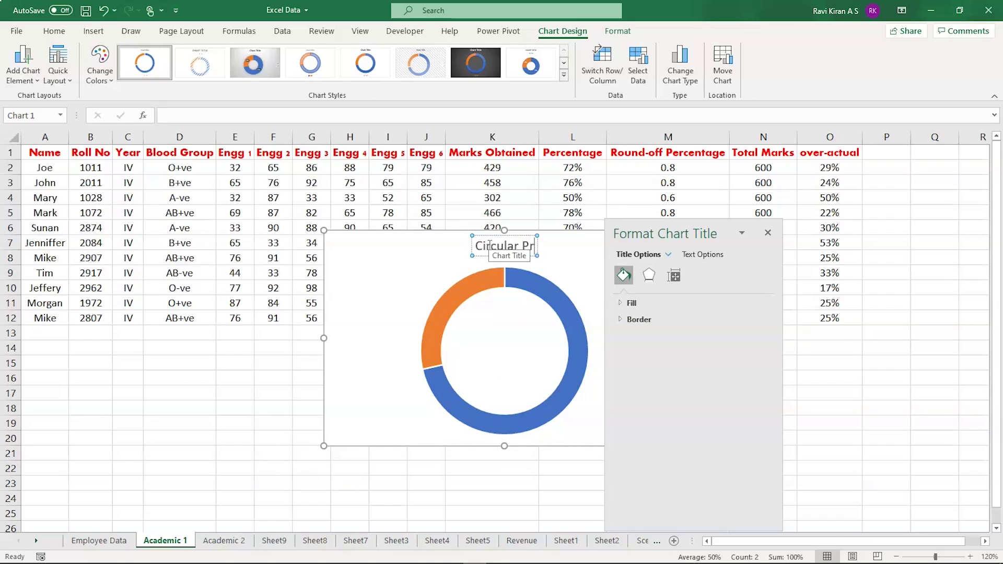
type("ogress Tracker")
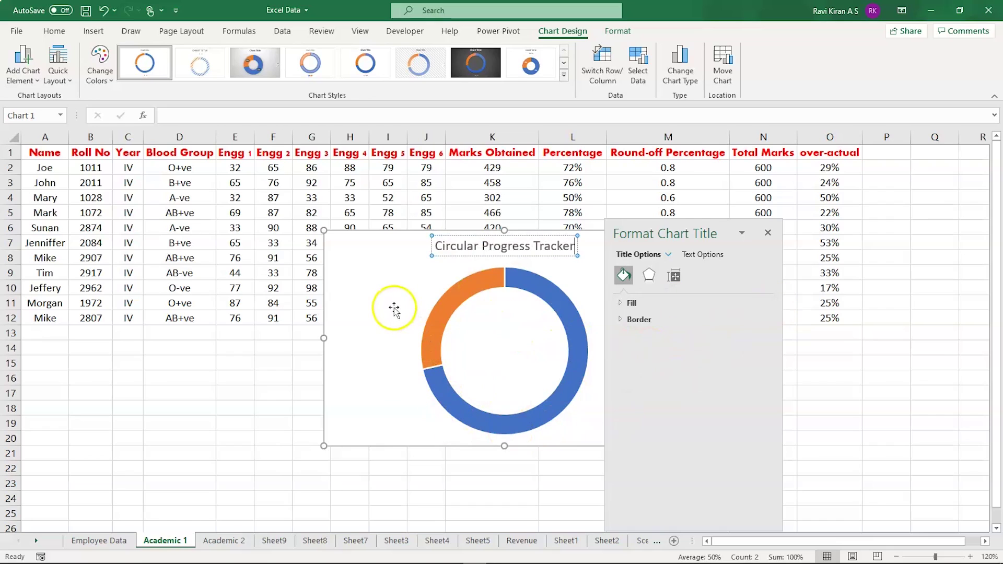
Step: Select the chart area and close the Format Chart Area pane
left_click(365, 316)
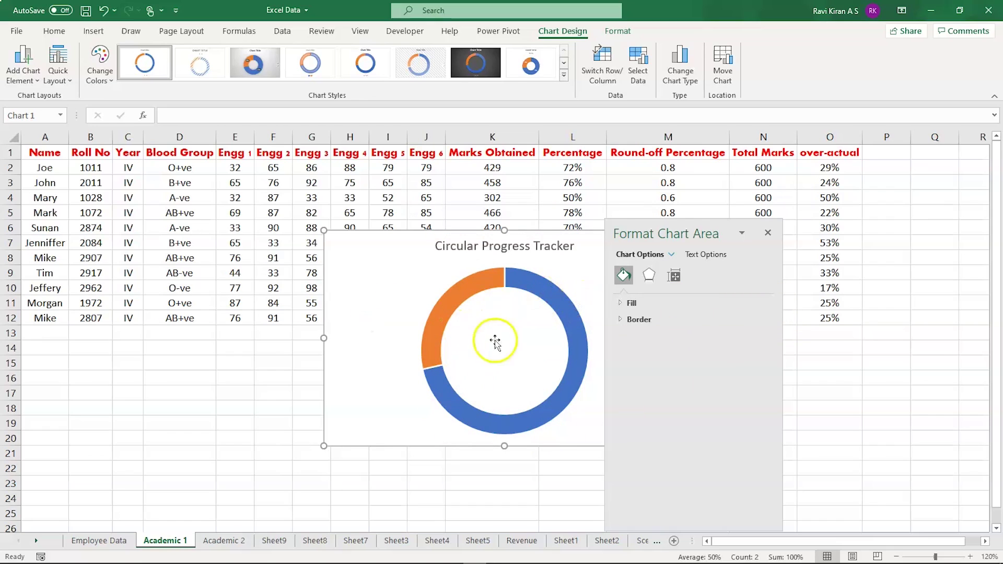
left_click(766, 234)
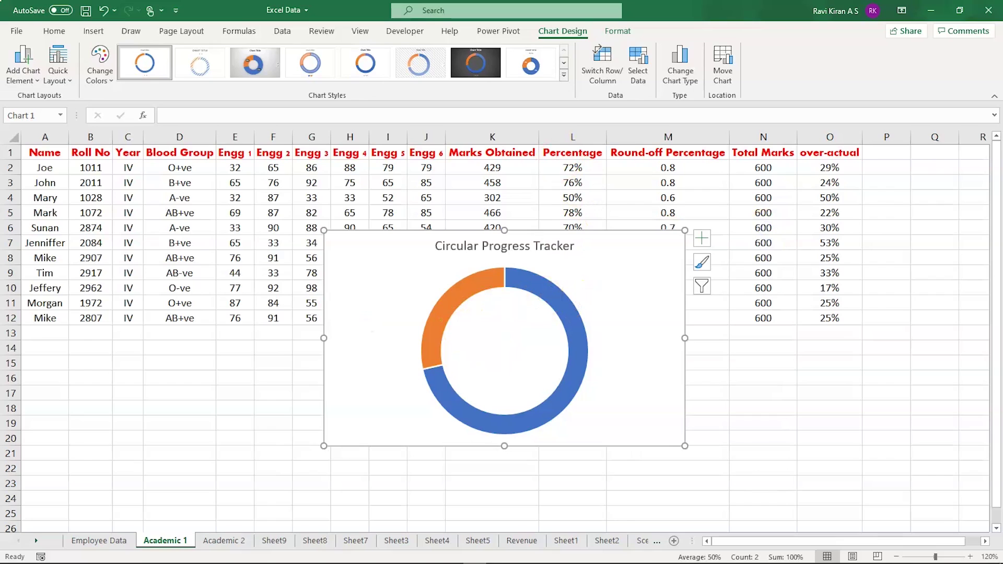
left_click(102, 29)
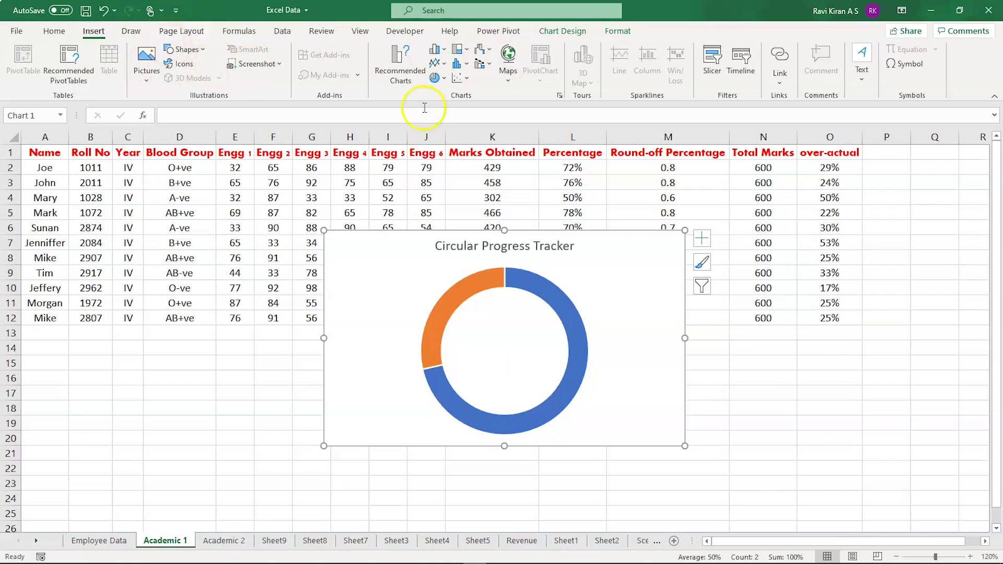
Step: Draw a text box in the doughnut's centre linked to cell L2 with =$L$2, showing 72%
left_click(853, 62)
left_click(859, 127)
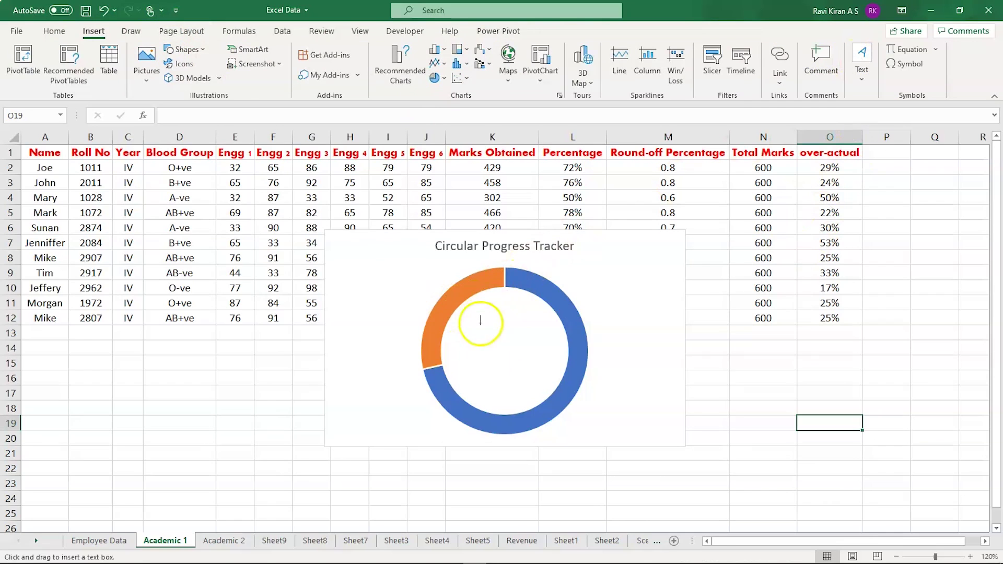
left_click_drag(464, 321, 553, 364)
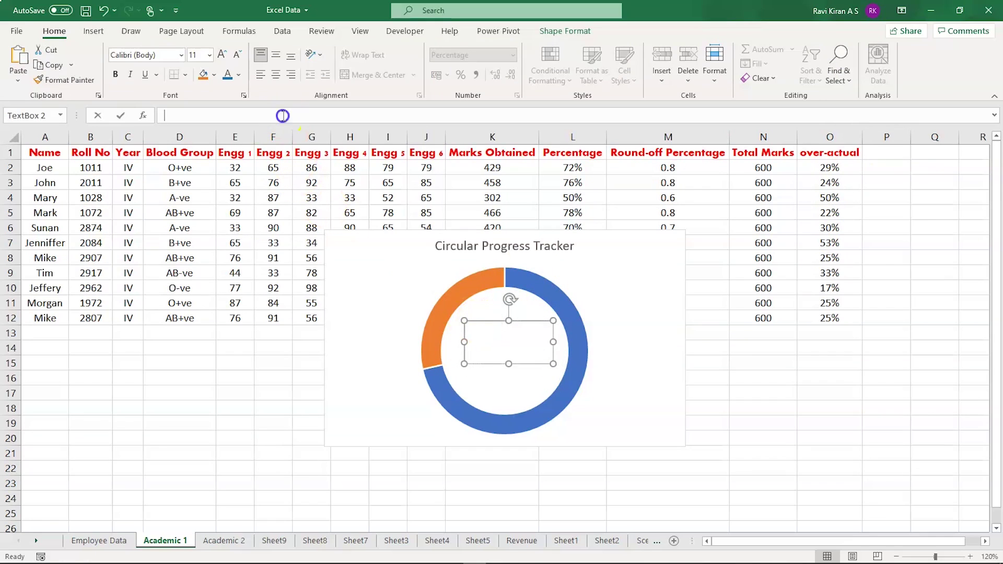
left_click(283, 116)
type("=")
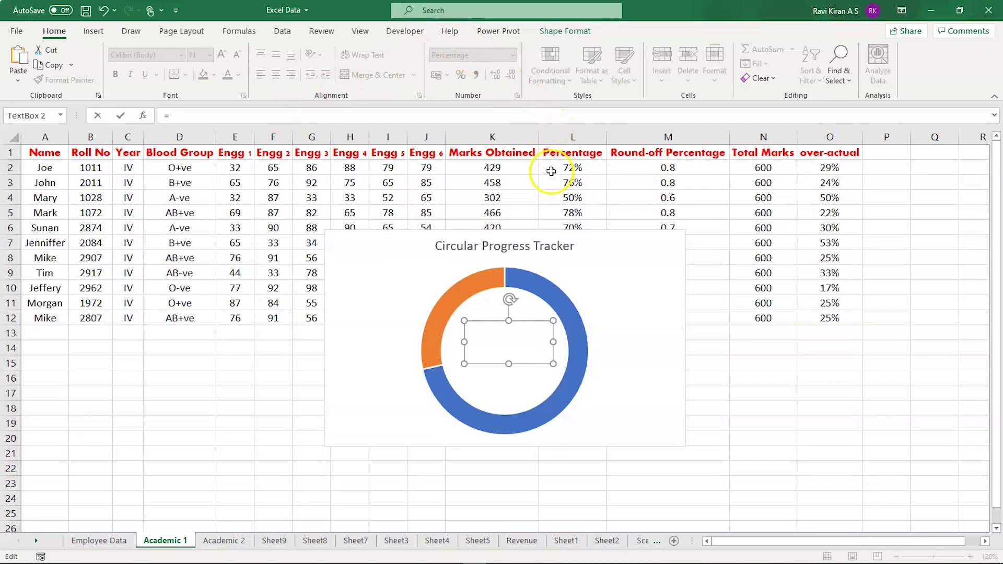
left_click(551, 172)
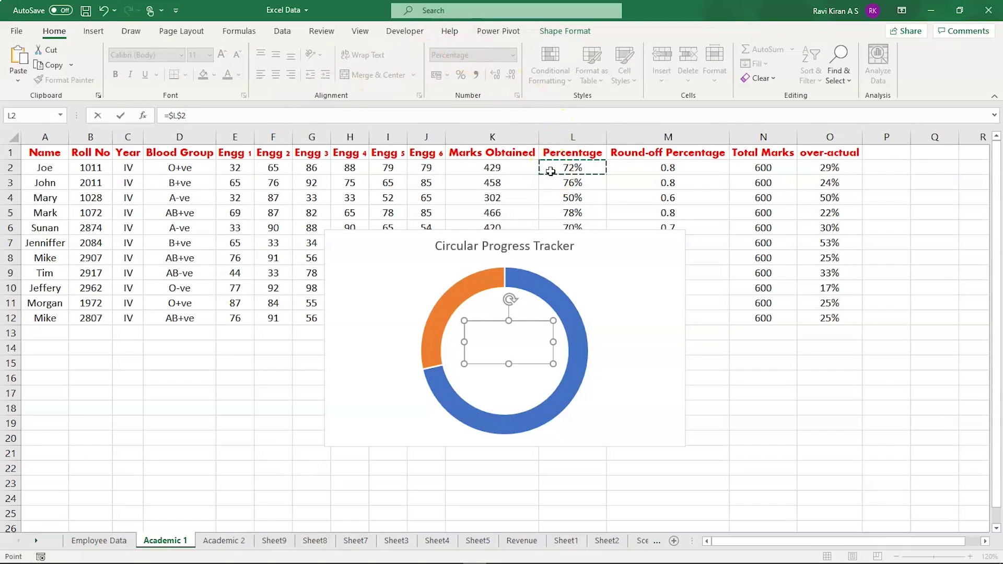
key("Return")
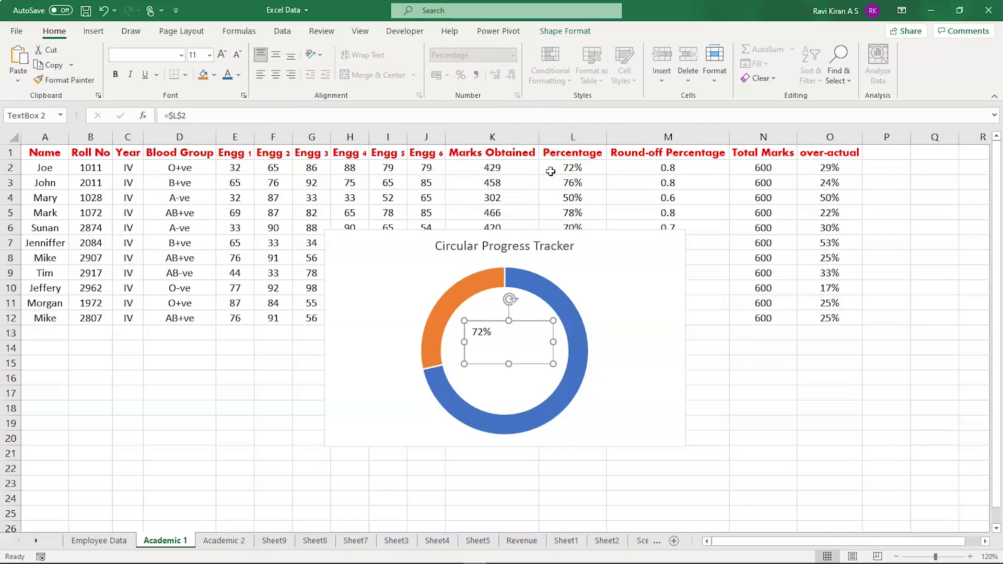
Step: Make the 72% label middle- and centre-aligned, blue, bold and 36 pt
left_click(479, 331)
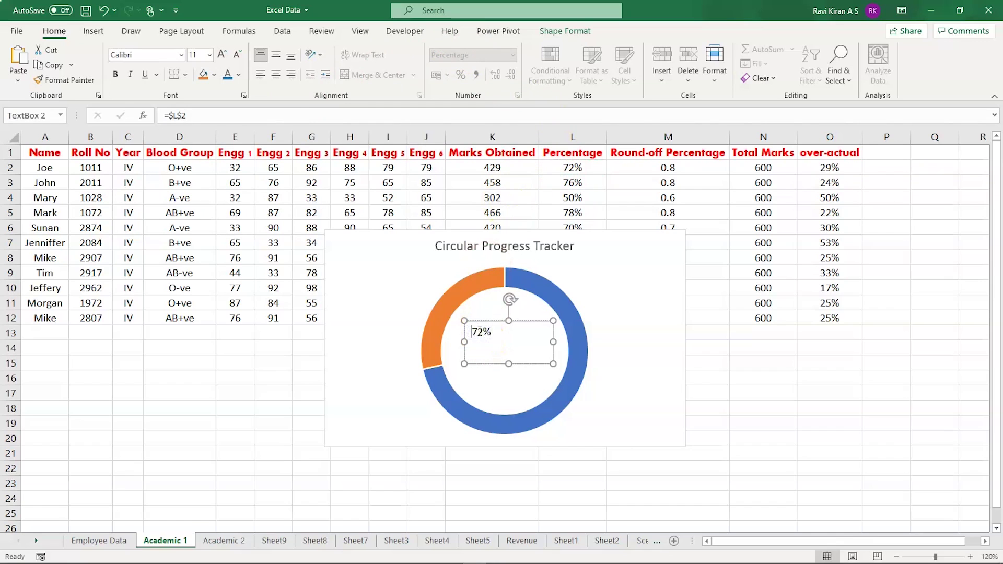
double_click(479, 330)
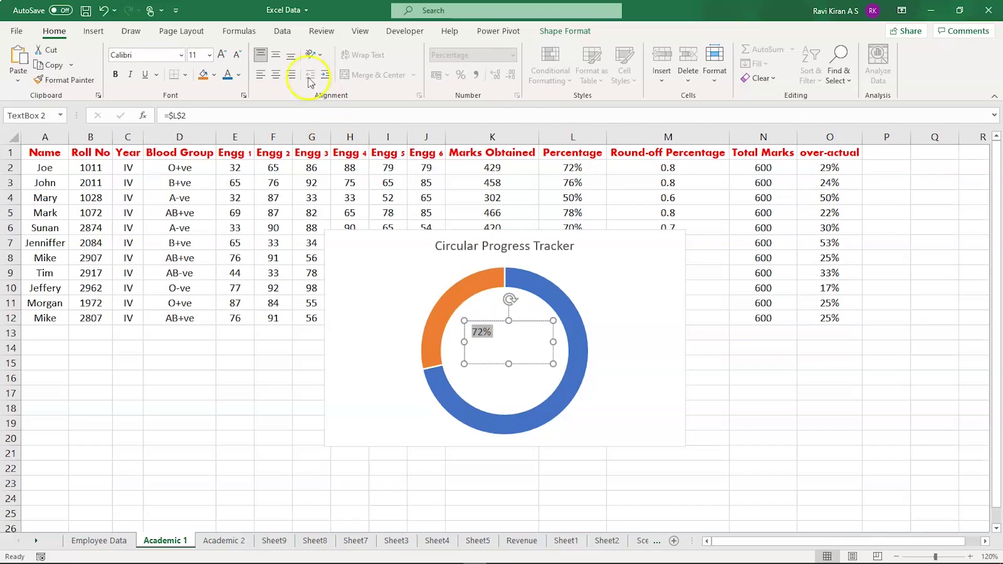
left_click(274, 56)
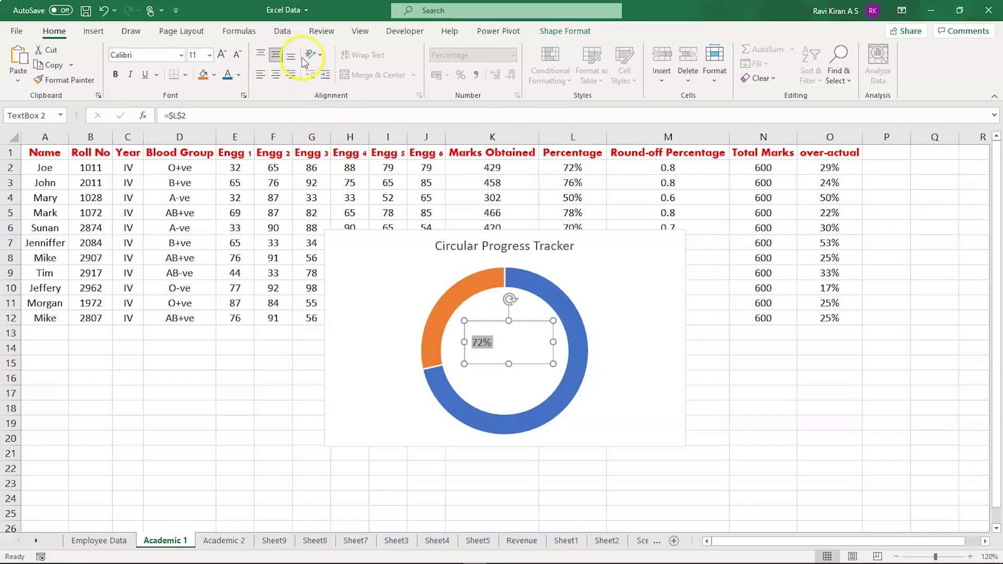
left_click(276, 76)
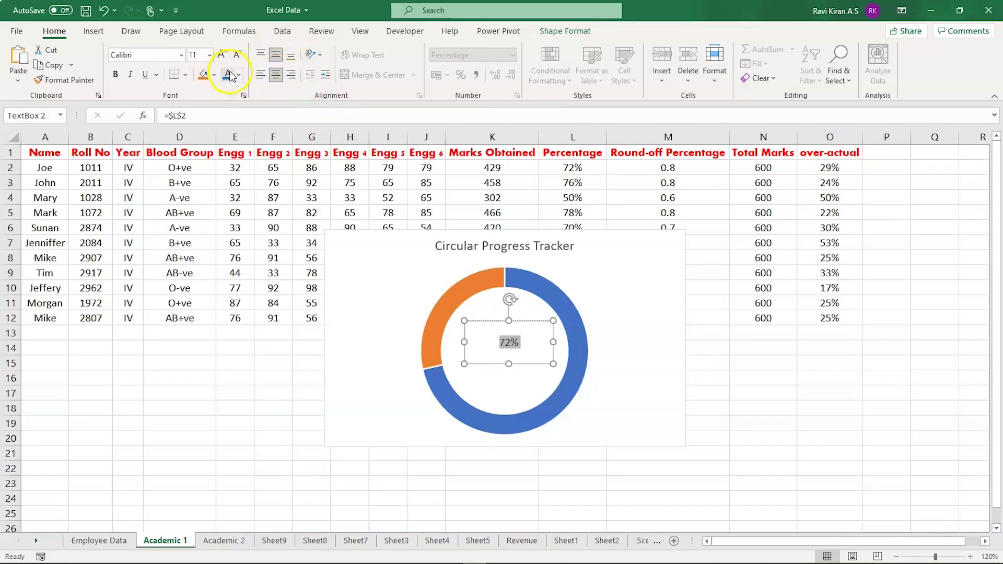
left_click(239, 74)
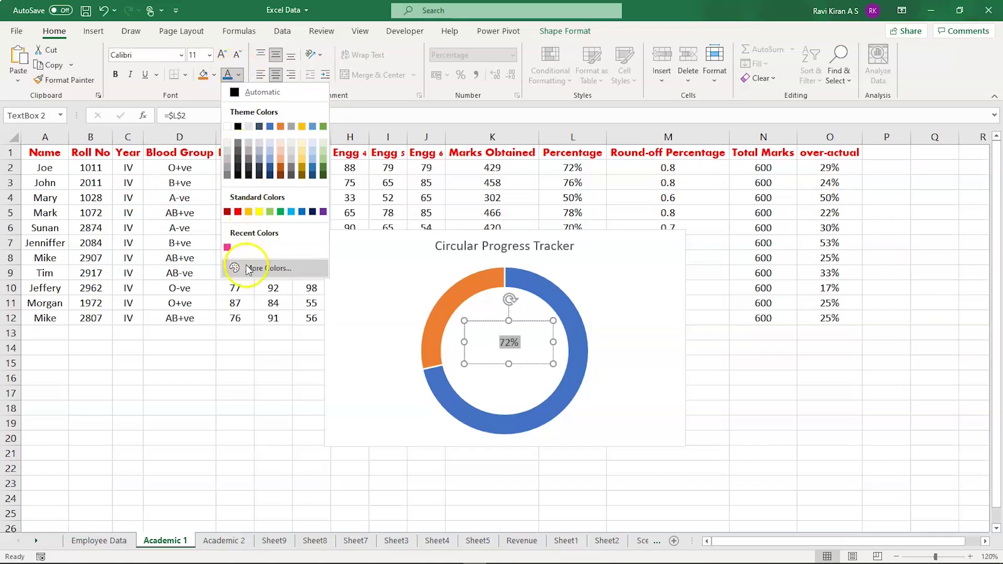
left_click(313, 170)
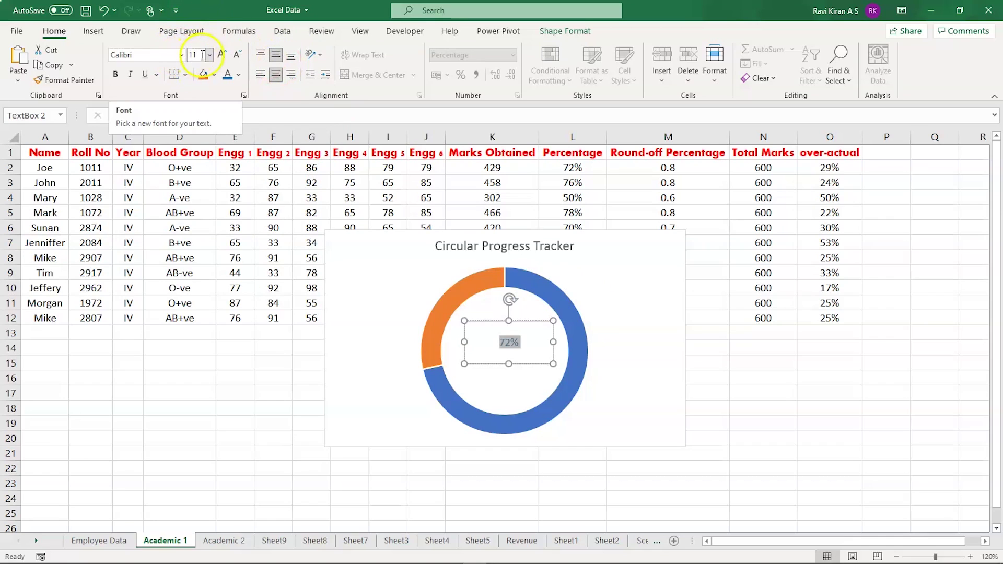
left_click(116, 74)
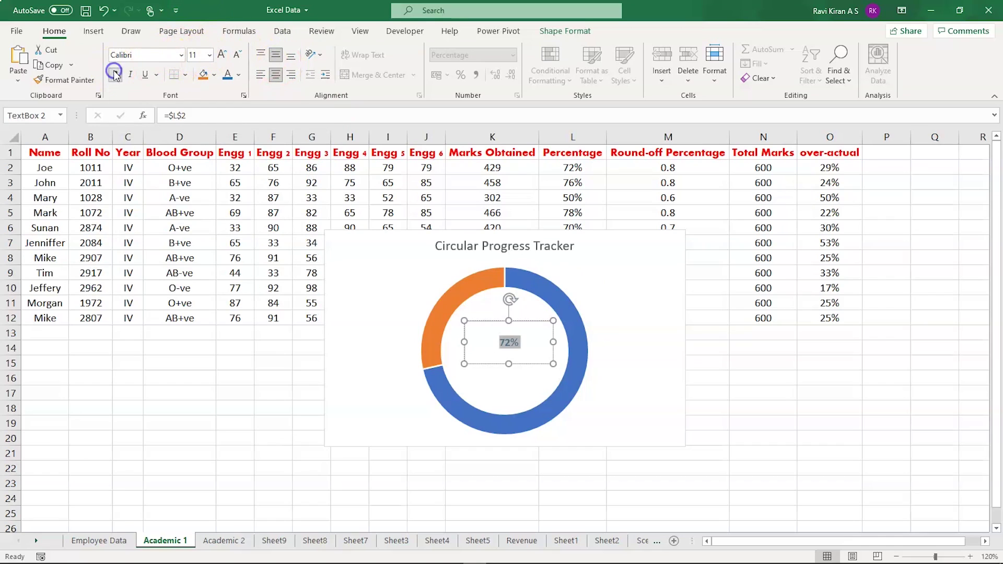
left_click(222, 54)
left_click(222, 55)
left_click(222, 55)
left_click(222, 55)
left_click(222, 54)
left_click(222, 54)
left_click(222, 55)
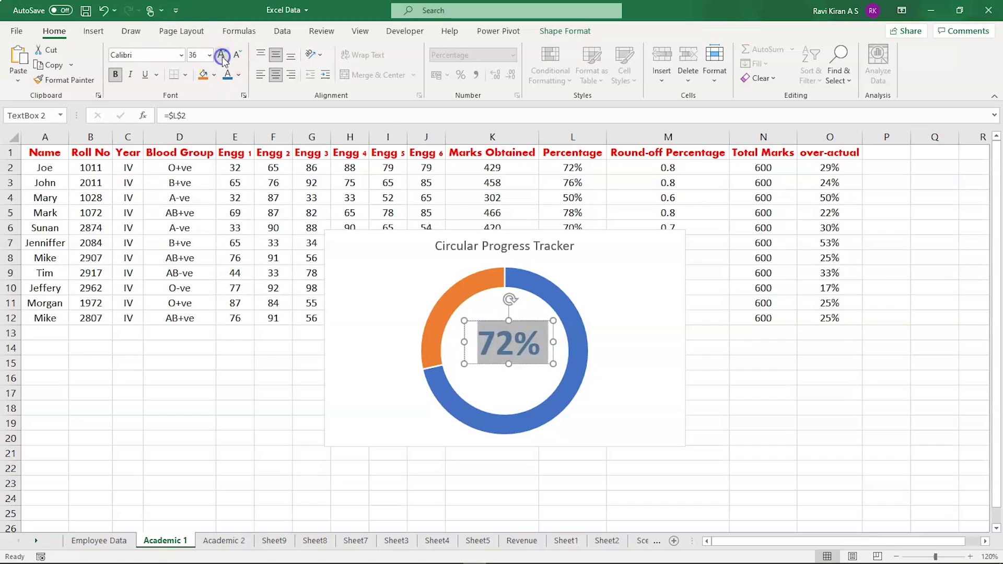
left_click(645, 277)
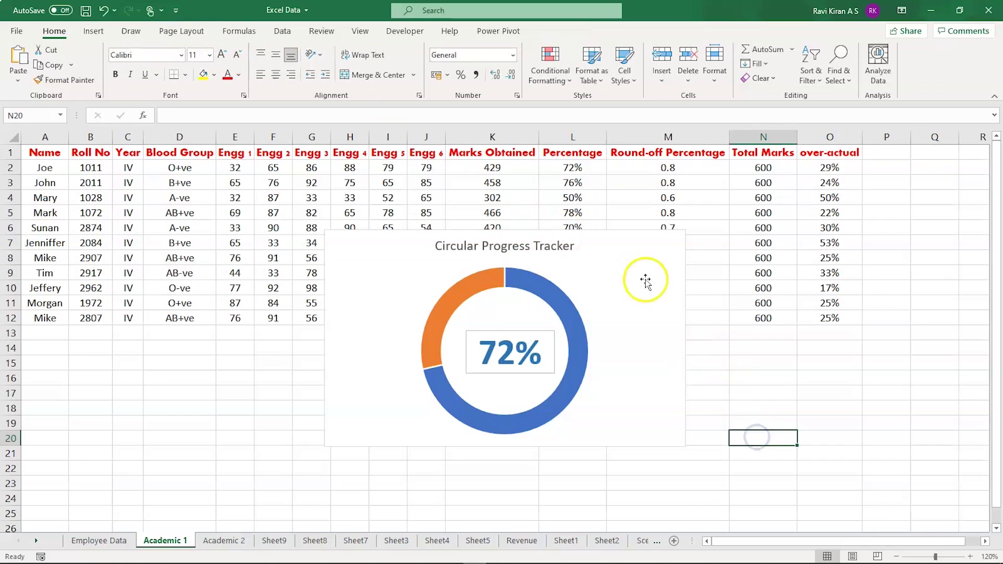
Step: Reposition the chart so its ring surrounds the 72% text box
left_click_drag(626, 271, 675, 303)
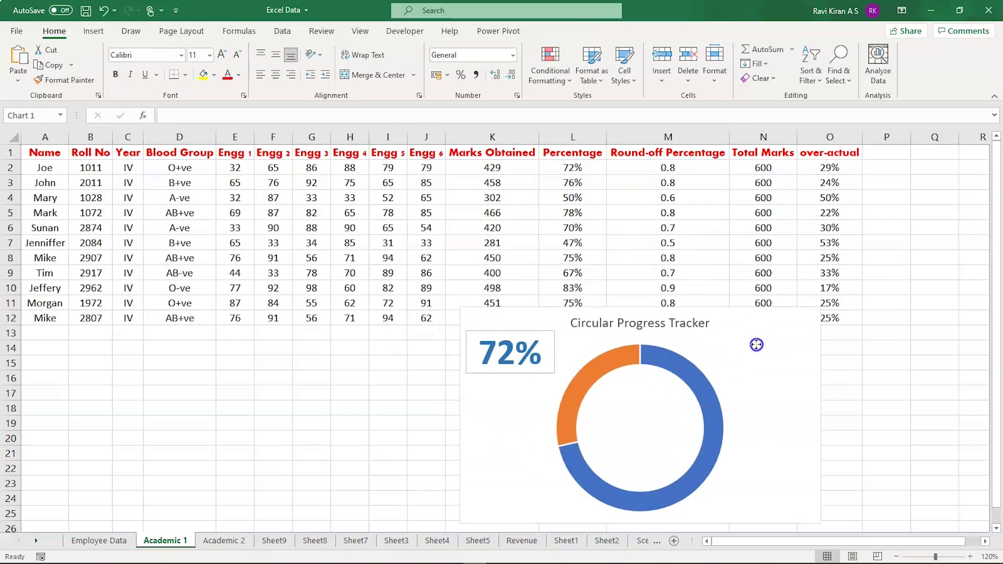
left_click_drag(756, 344, 631, 268)
left_click(549, 331)
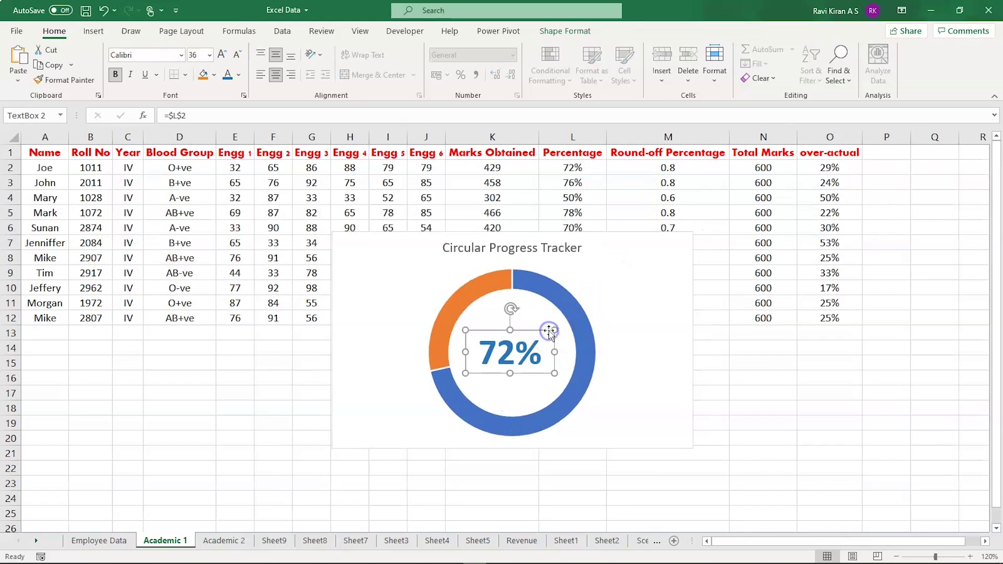
left_click(605, 290, "ctrl")
key("F5")
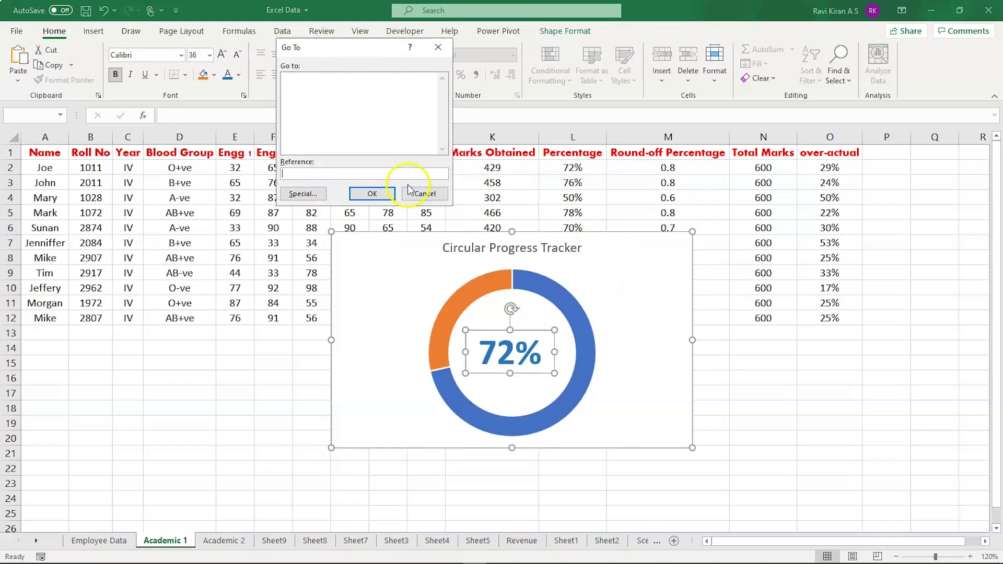
left_click(423, 195)
Step: Group the 72% text box with the doughnut chart and move the group to the lower right
left_click(605, 275)
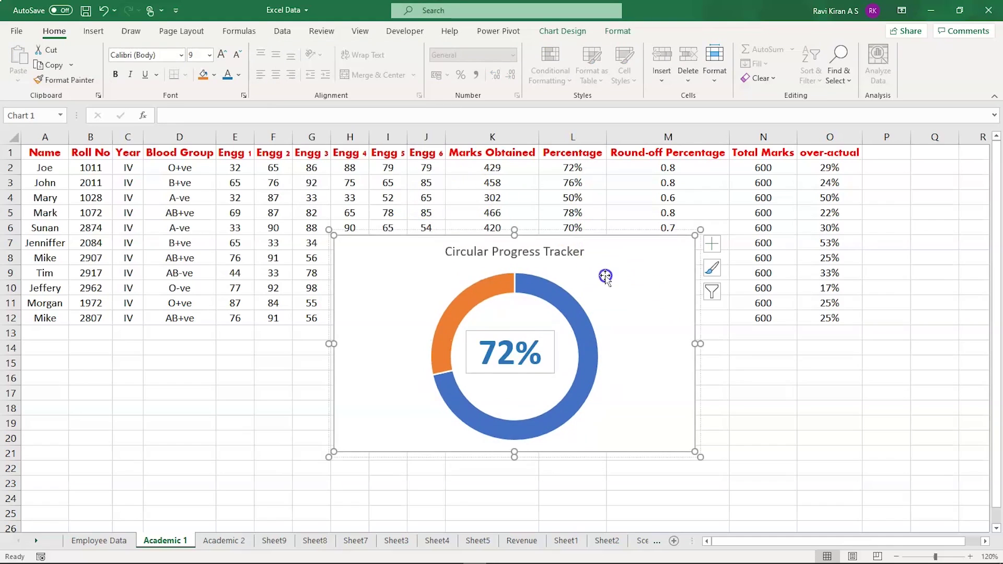
left_click(549, 330)
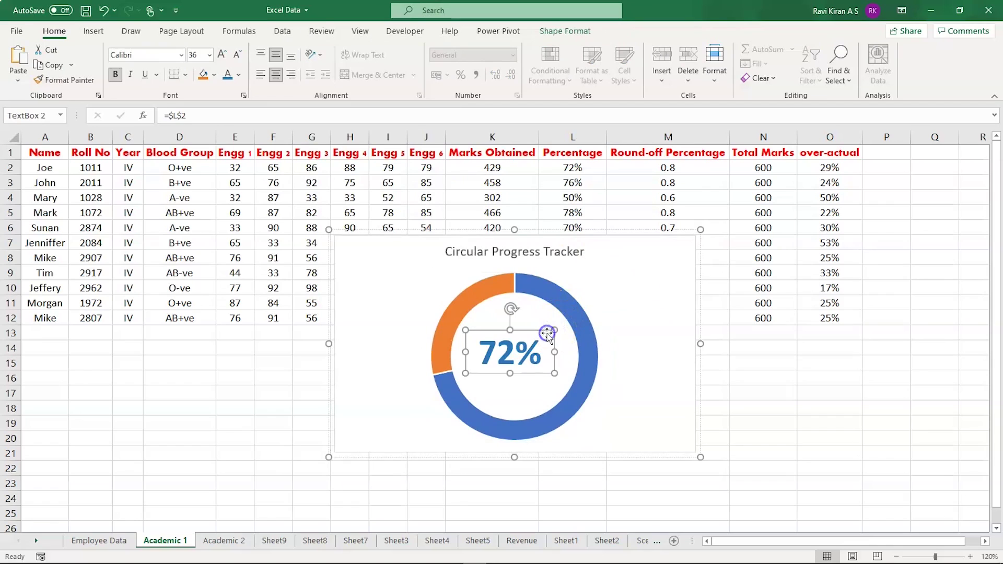
left_click(561, 303, "ctrl")
right_click(562, 279)
left_click(596, 364)
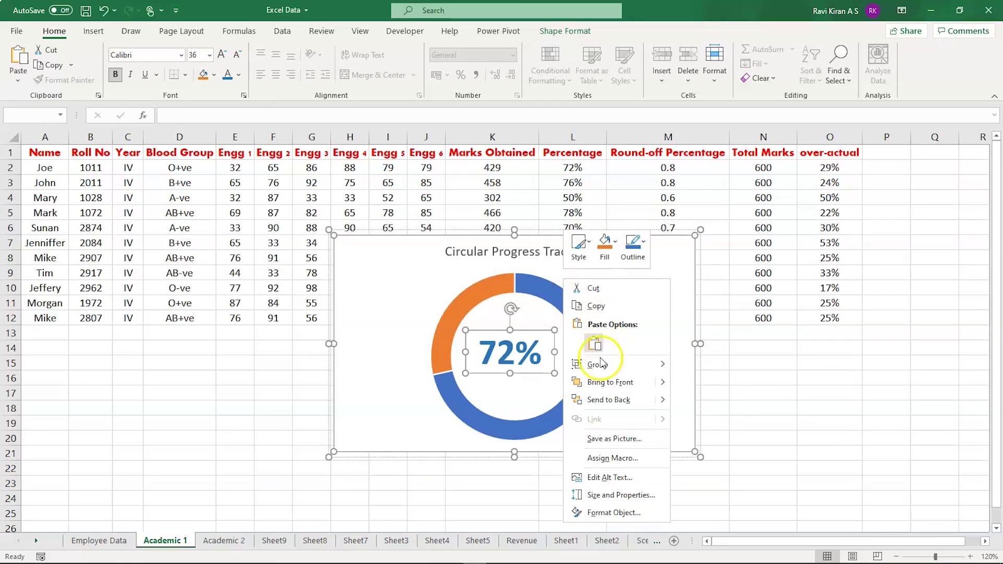
left_click(709, 402)
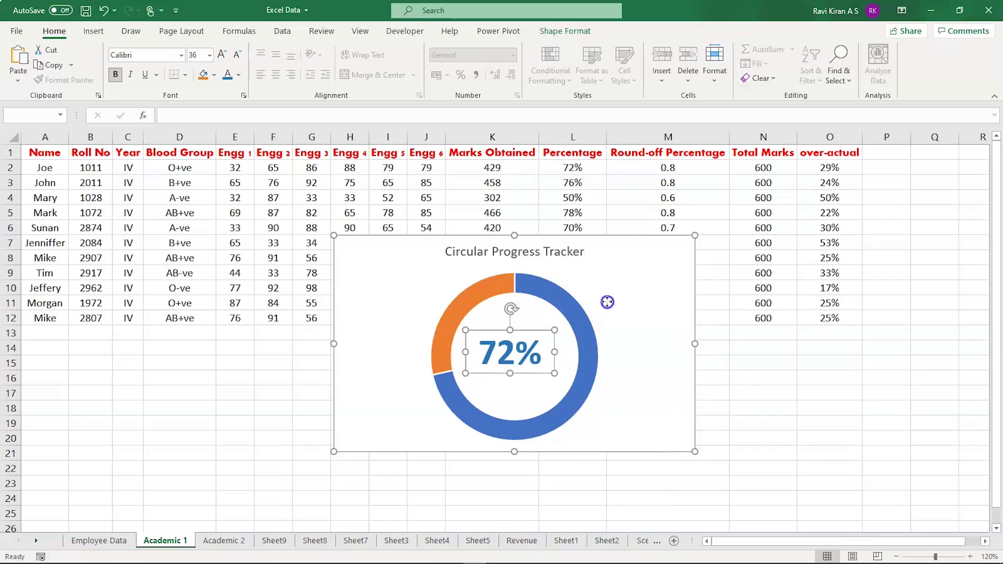
left_click_drag(640, 287, 893, 403)
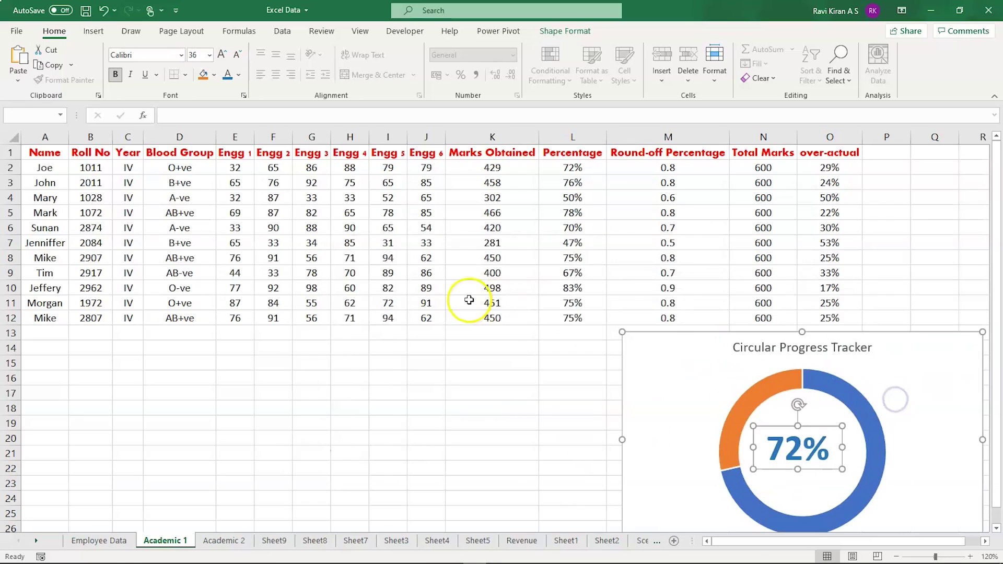
Step: Set the first student's Engg 1 mark in E2 to 68, updating the label to 78%
left_click(463, 368)
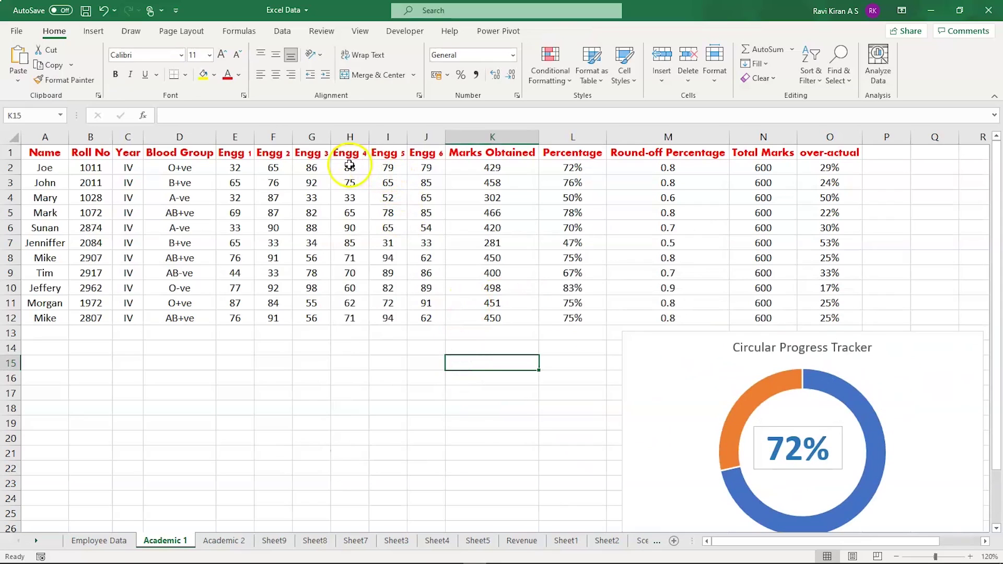
left_click(237, 166)
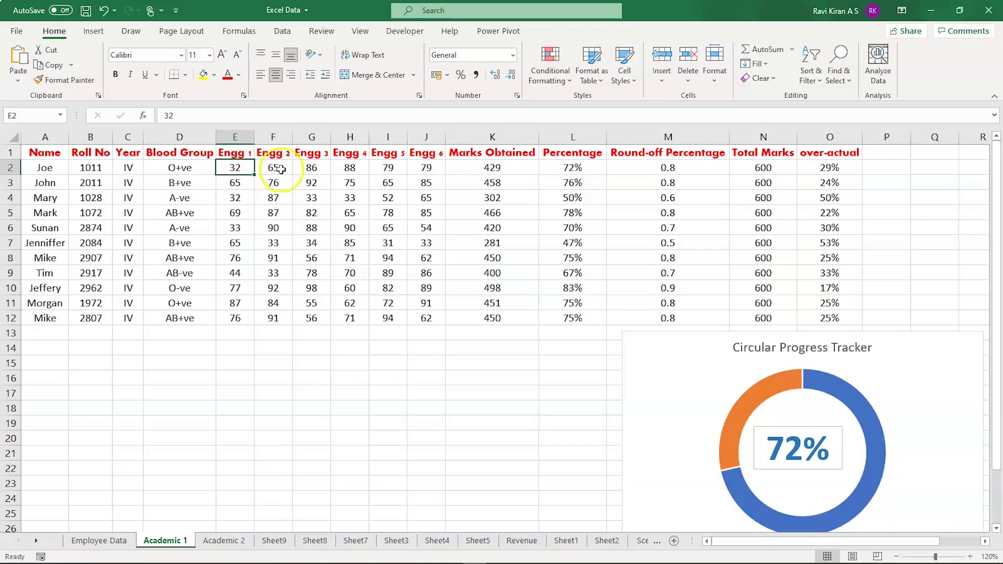
type("6")
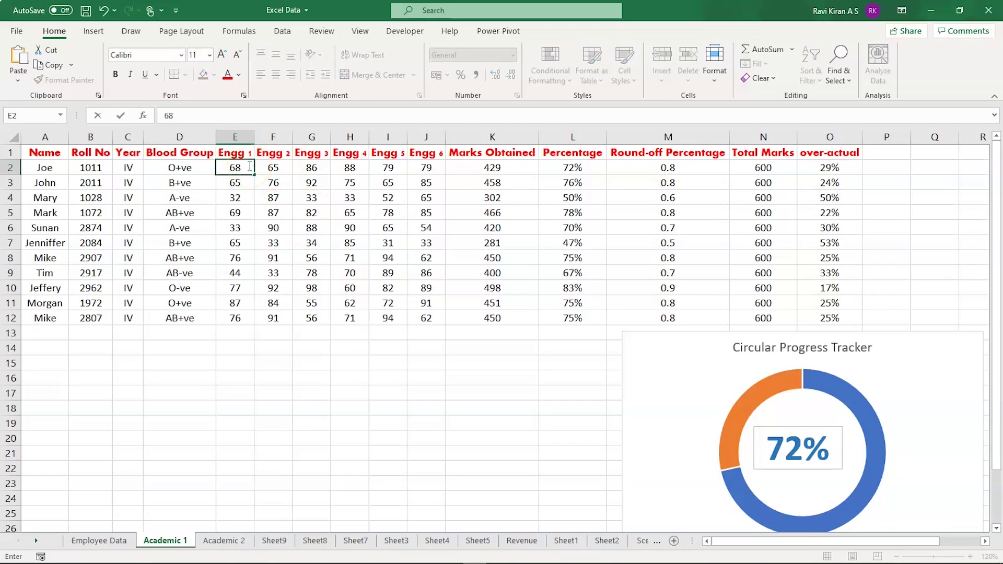
type("8")
key("Return")
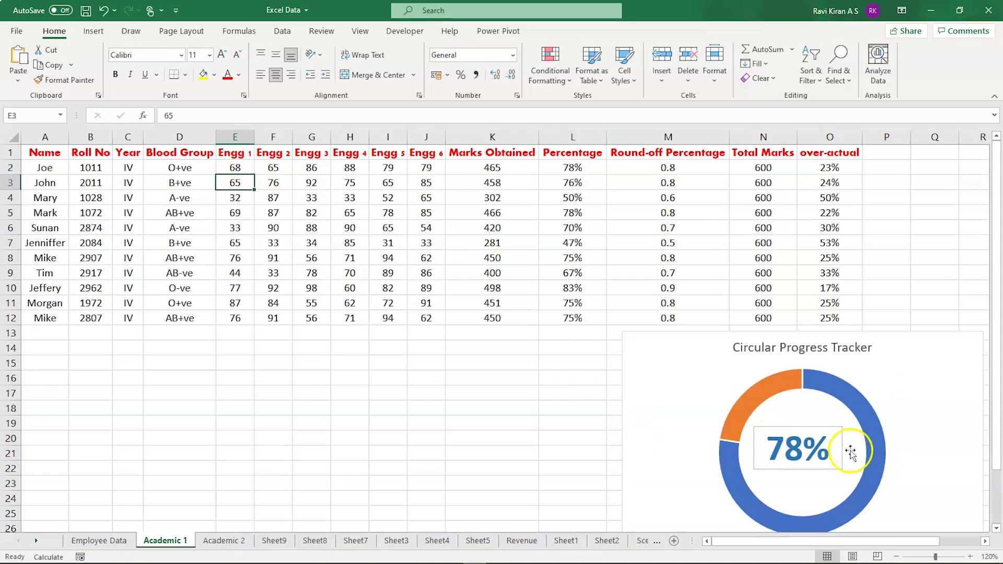